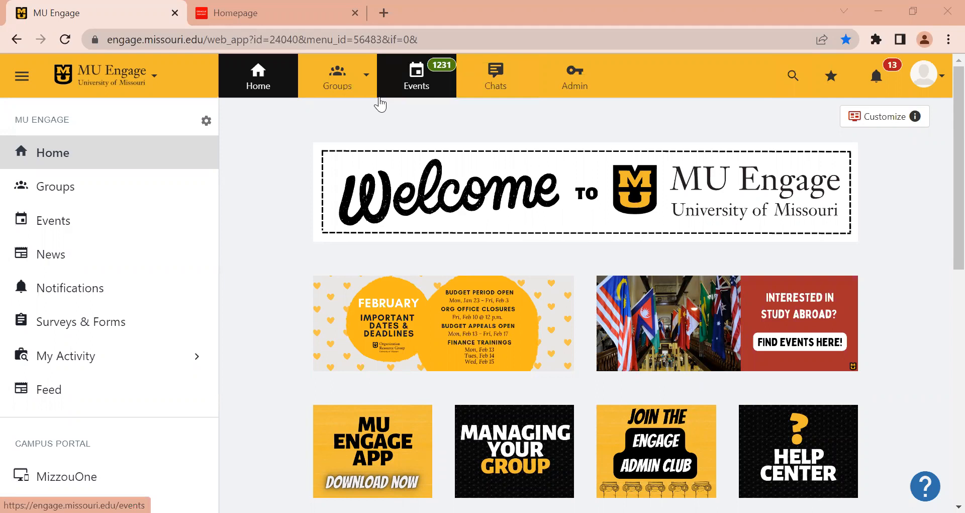
Go to the Test group's surveys and forms and open the Mizzou Student Info Survey for editing
click(334, 83)
click(374, 195)
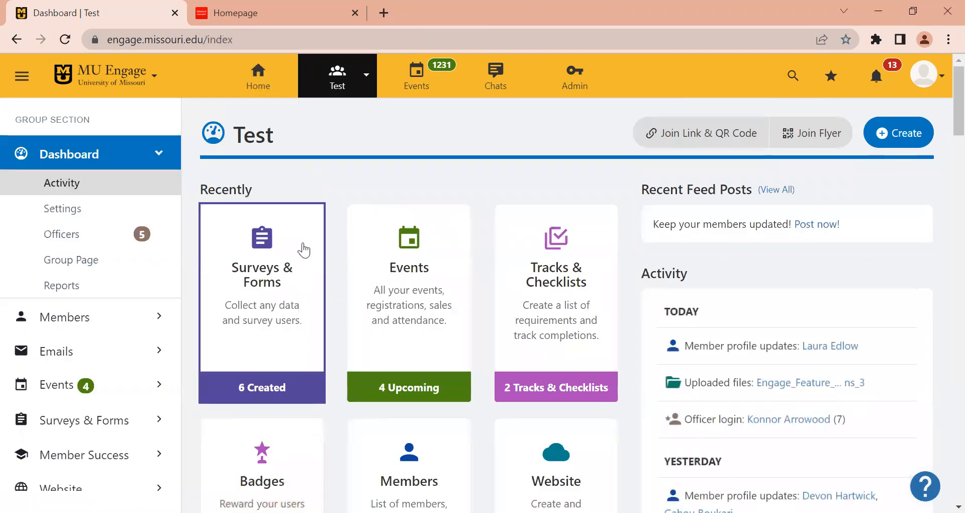
click(286, 252)
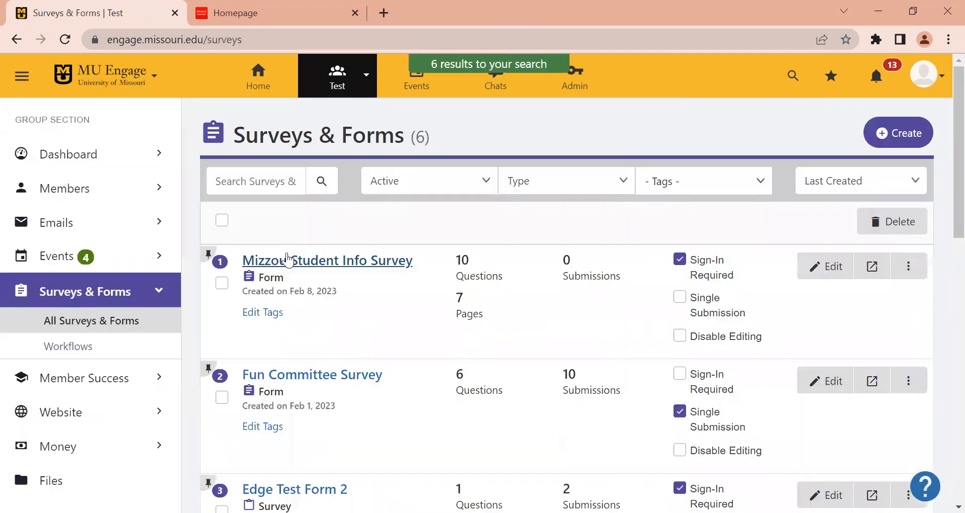
click(827, 265)
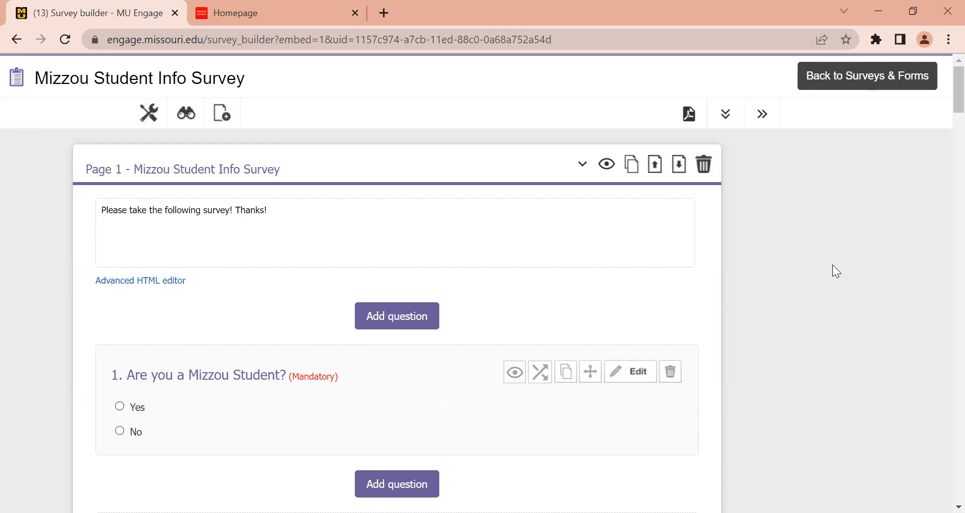
Review the survey's pages and questions, comparing the major choices on Page 1 with the Business, Journalism and Psychology pages
scroll(568, 332, down, 5)
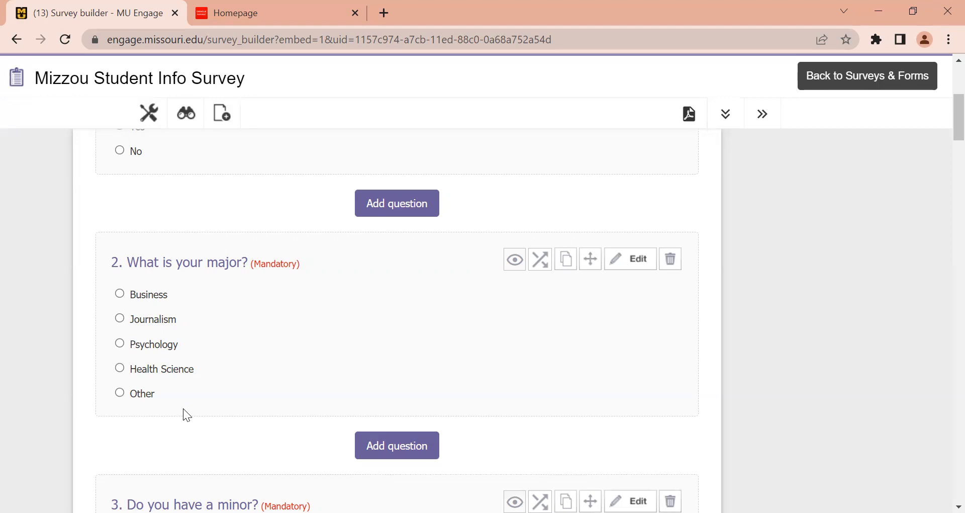
scroll(276, 392, down, 10)
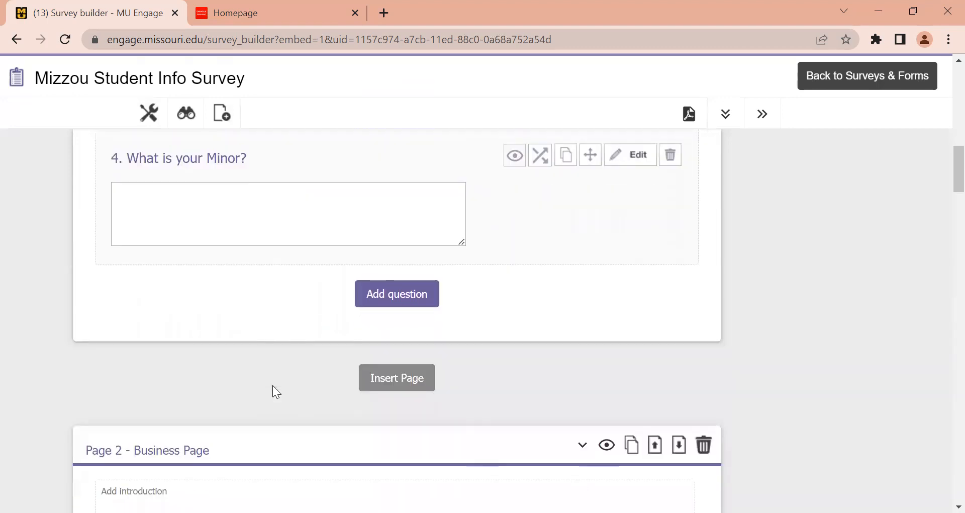
scroll(285, 416, down, 3)
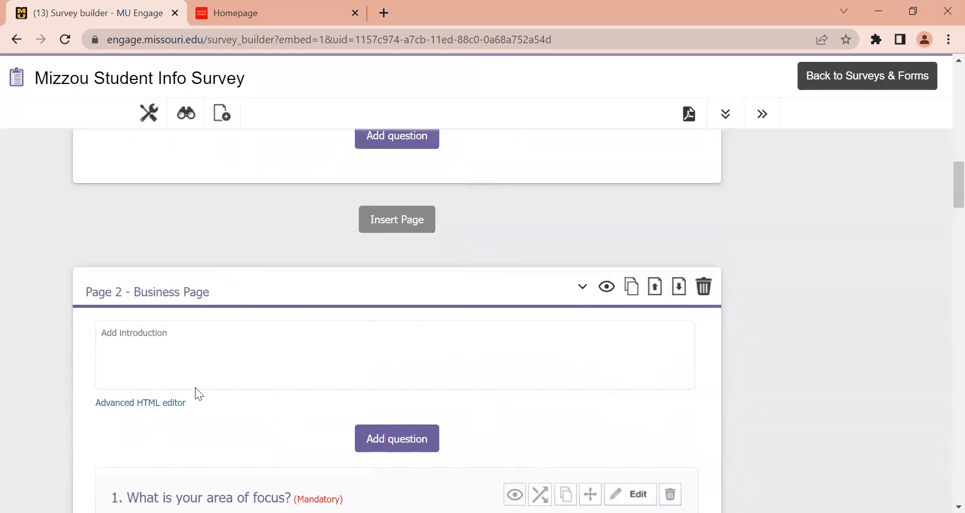
scroll(240, 397, down, 3)
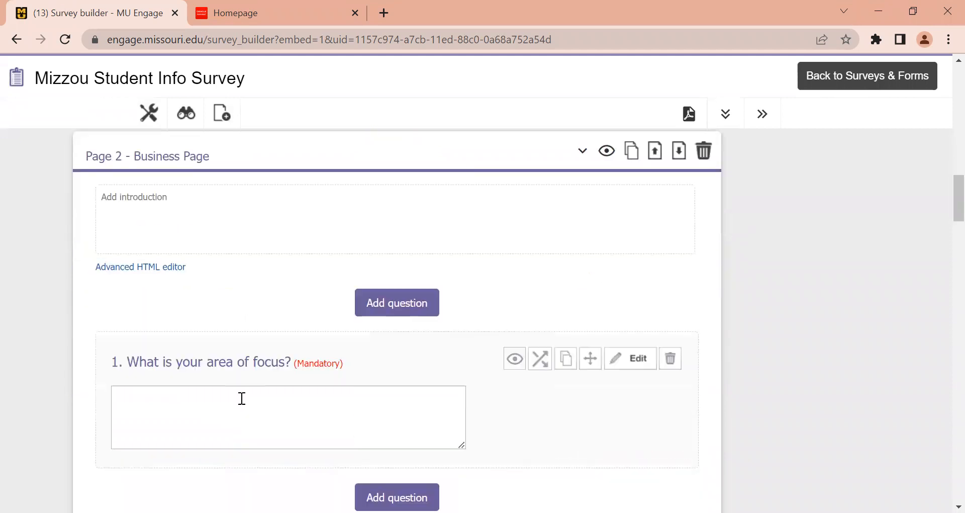
scroll(242, 398, down, 12)
scroll(241, 397, down, 8)
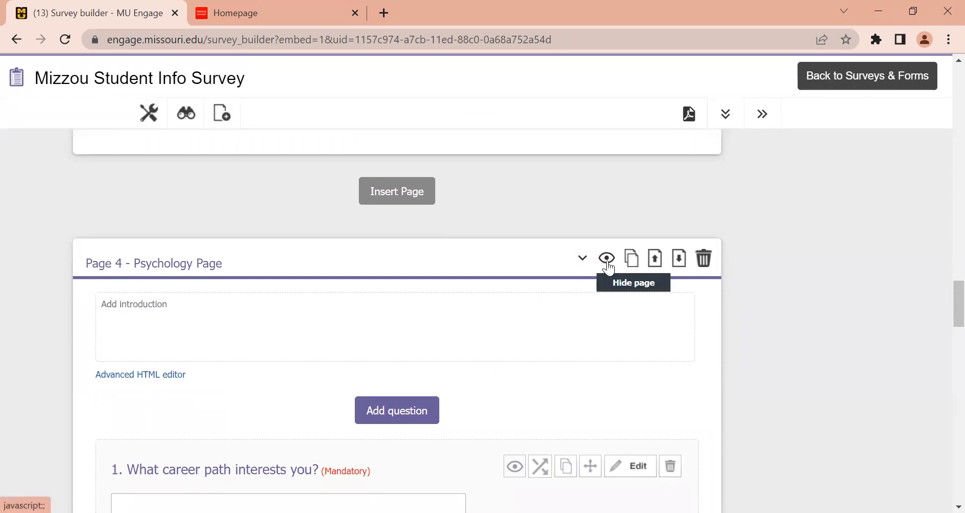
scroll(609, 272, up, 15)
scroll(605, 266, up, 10)
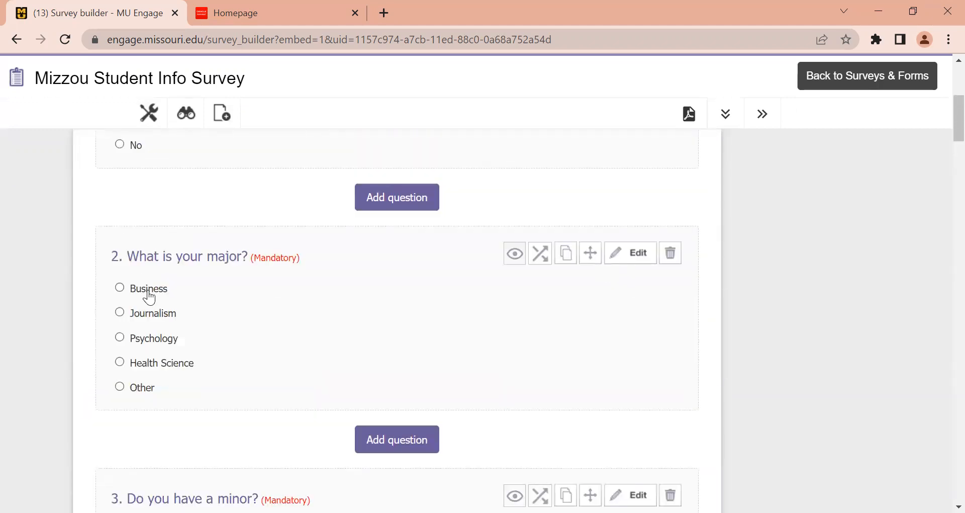
scroll(261, 364, down, 10)
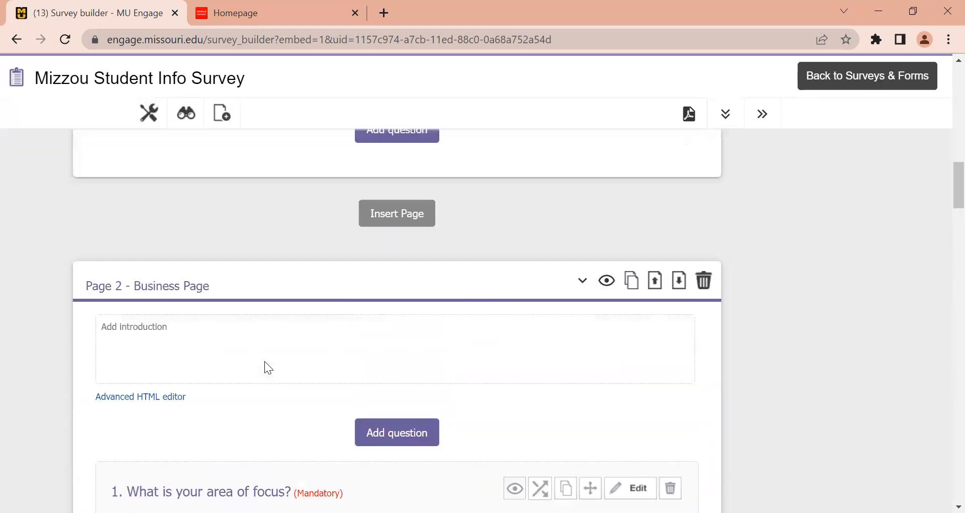
scroll(265, 361, down, 8)
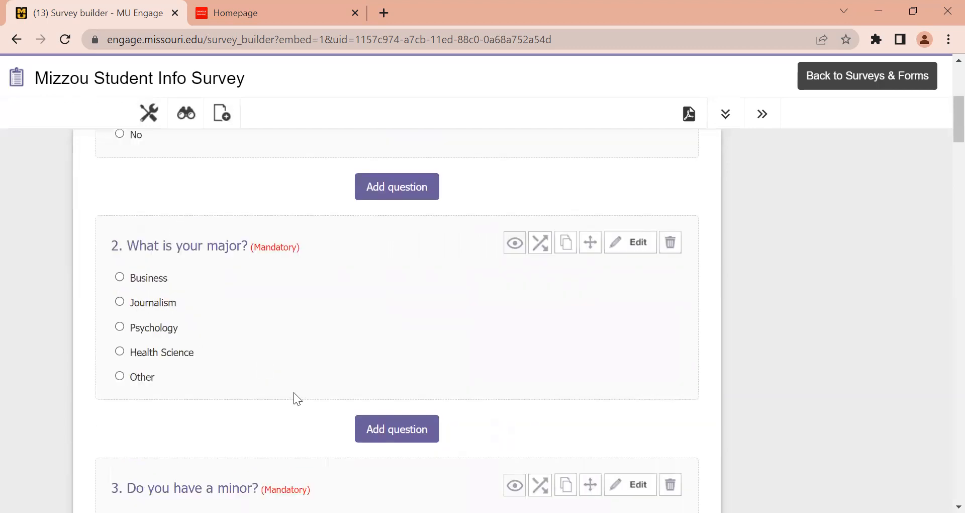
Hide Page 4 - Psychology Page and Page 3 - Journalism Page
scroll(293, 393, down, 10)
scroll(293, 393, down, 10)
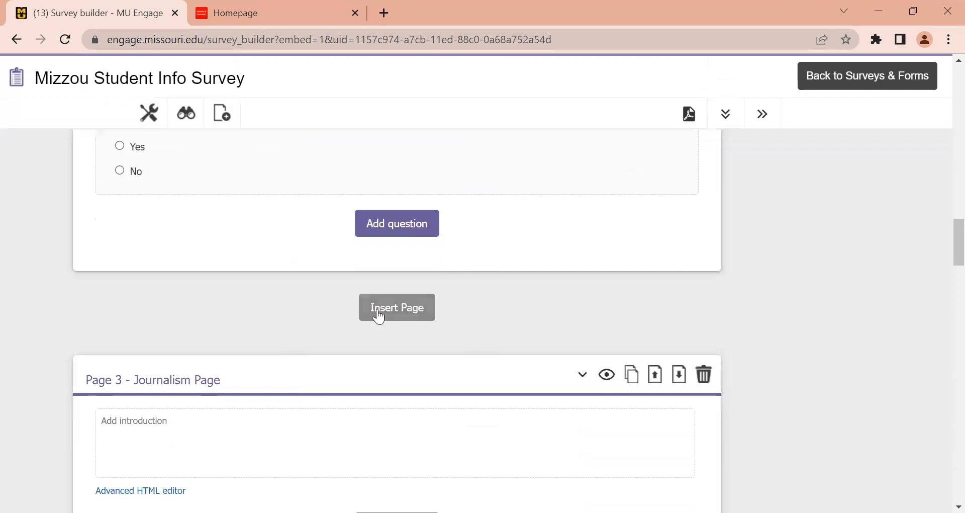
scroll(377, 309, up, 3)
scroll(377, 309, down, 10)
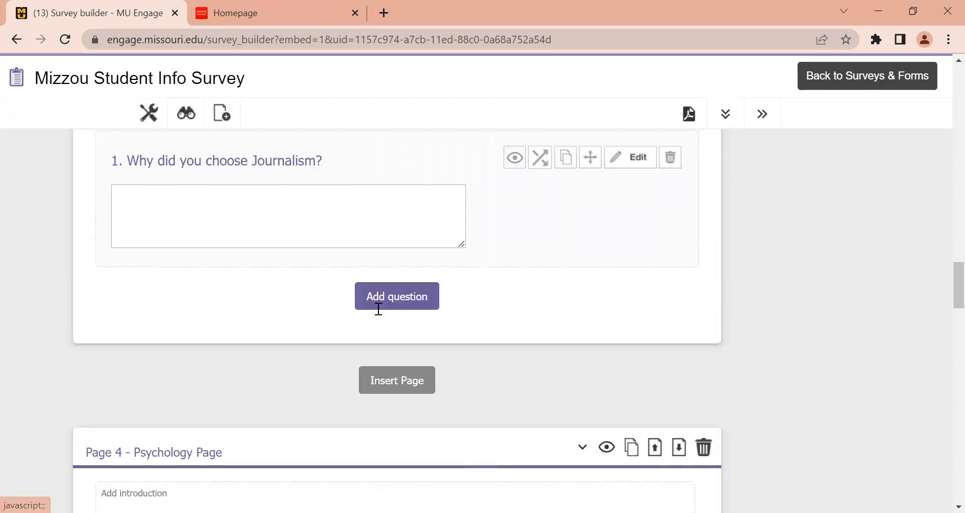
scroll(378, 309, down, 4)
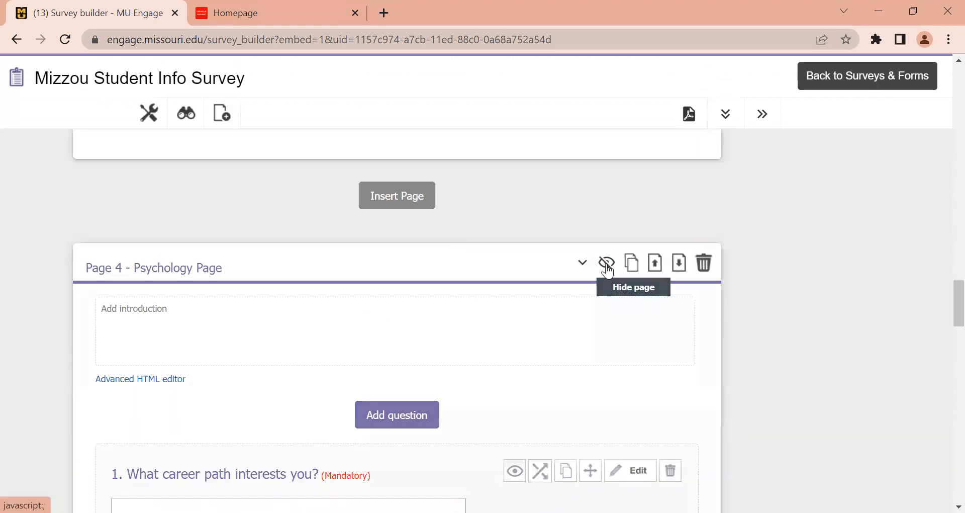
click(607, 266)
scroll(626, 199, up, 4)
scroll(626, 198, up, 5)
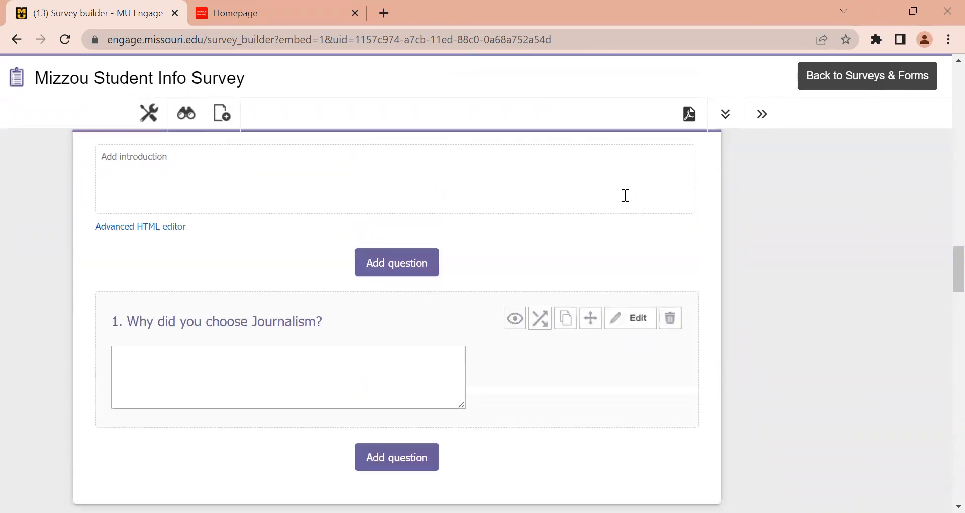
click(605, 237)
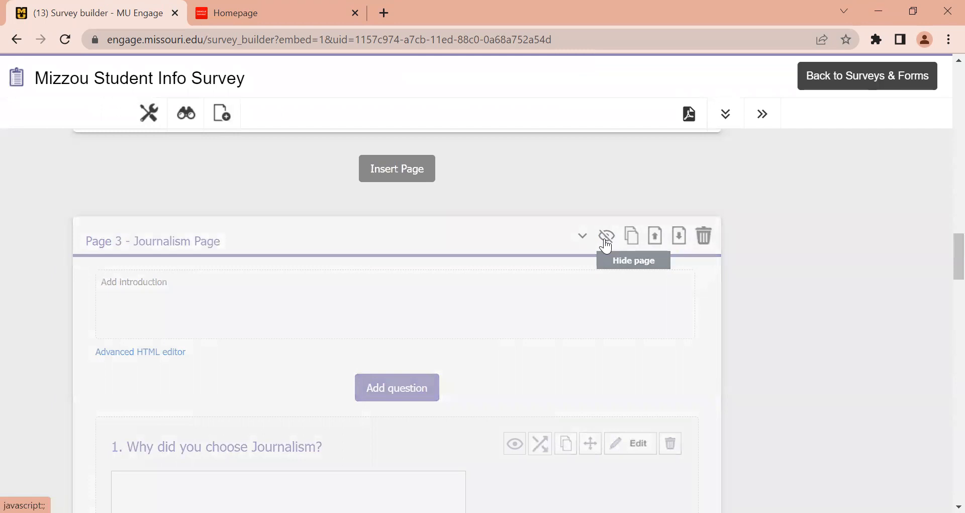
Hide the question "What is your area of focus?" on the Business Page
scroll(606, 241, up, 5)
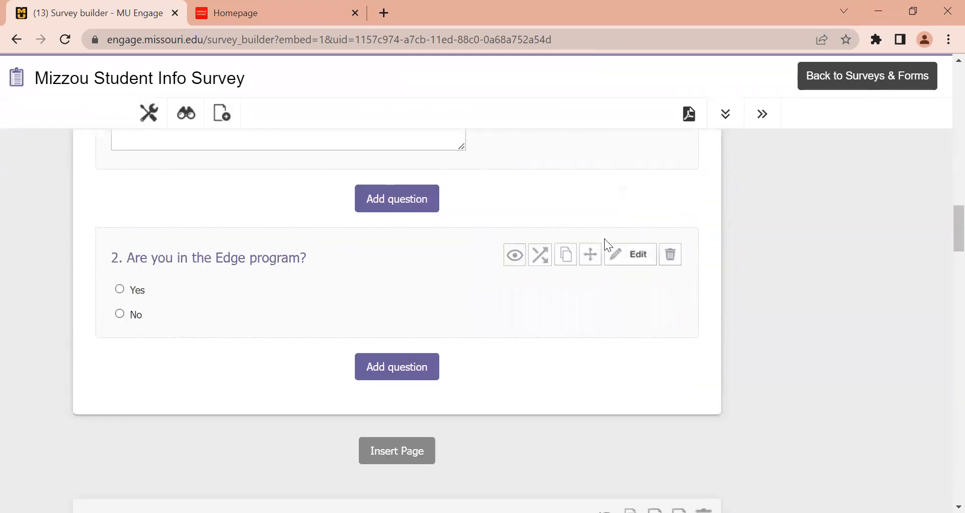
scroll(605, 244, up, 4)
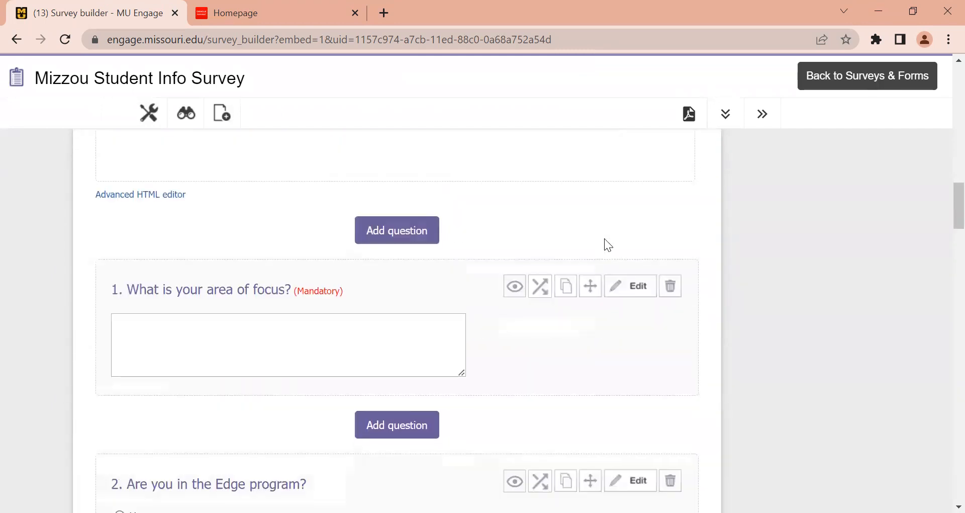
click(514, 297)
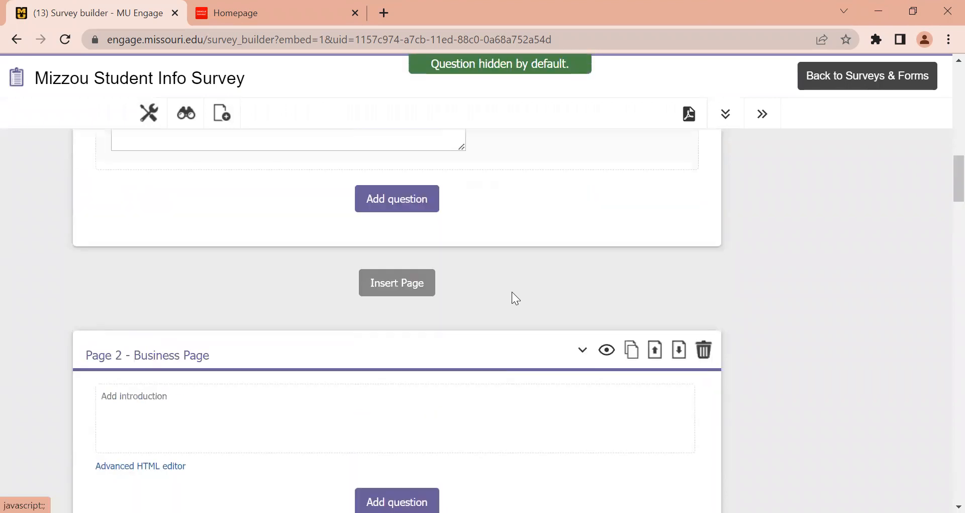
scroll(512, 292, up, 8)
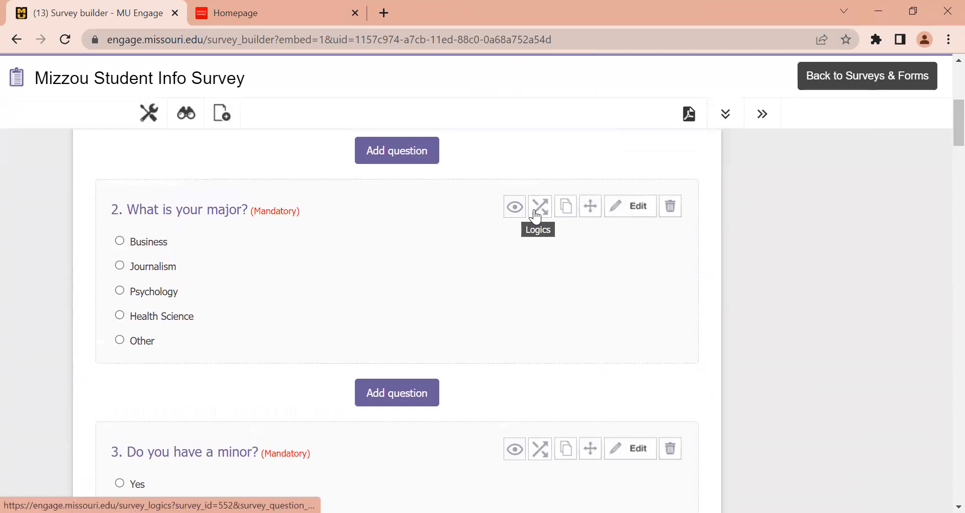
click(542, 215)
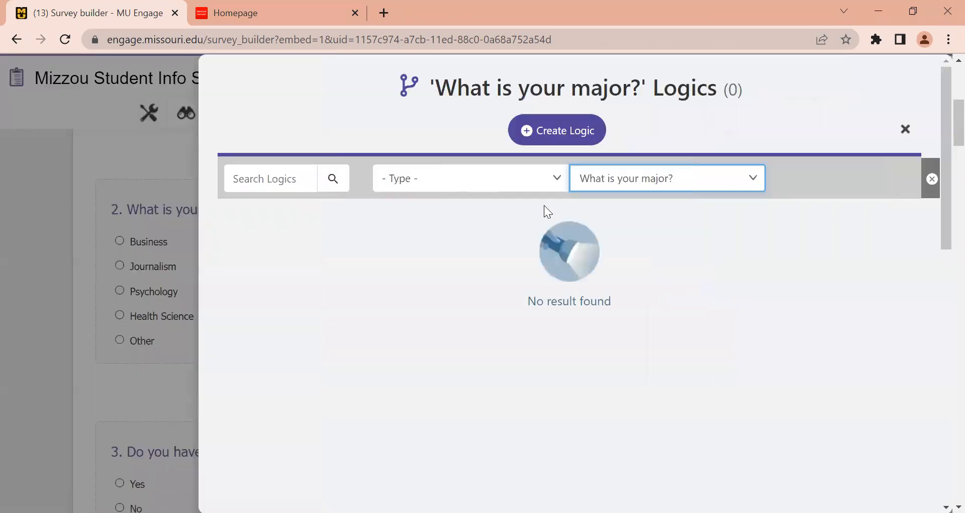
click(580, 132)
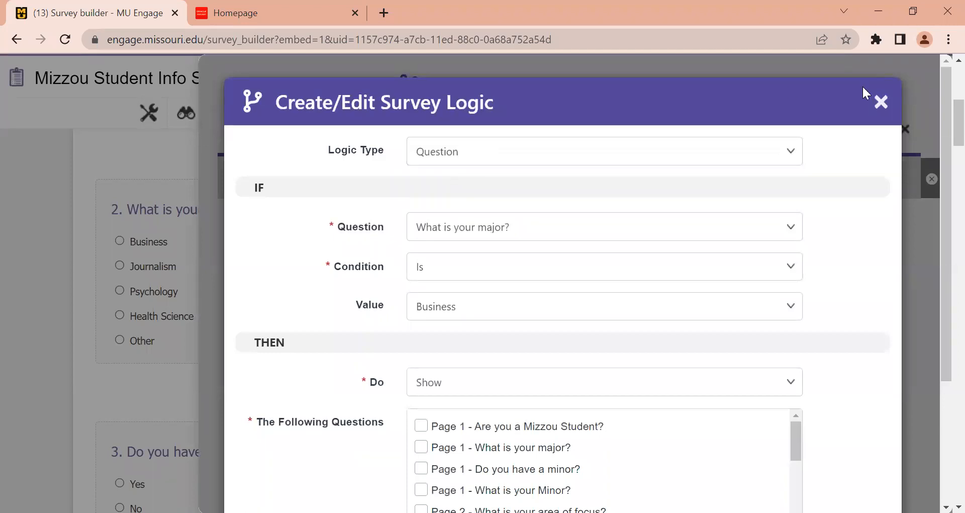
click(880, 102)
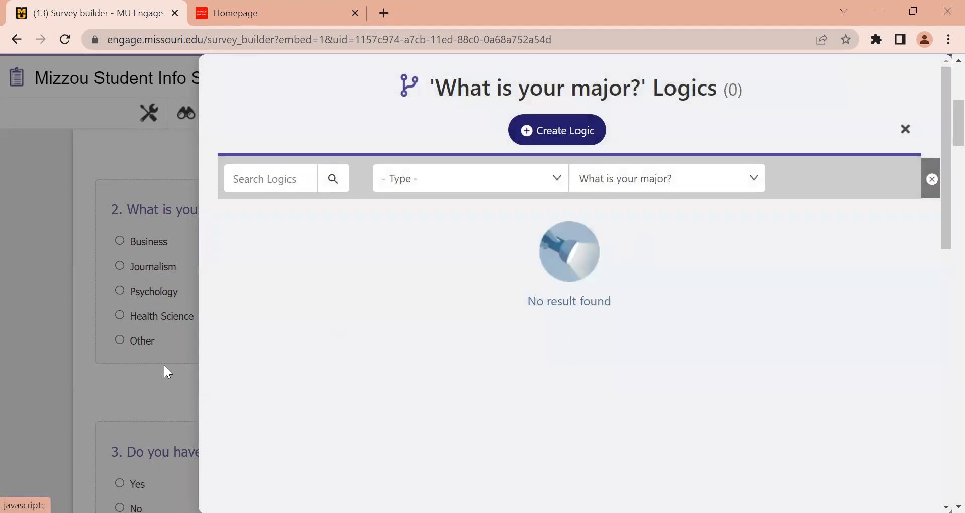
click(165, 366)
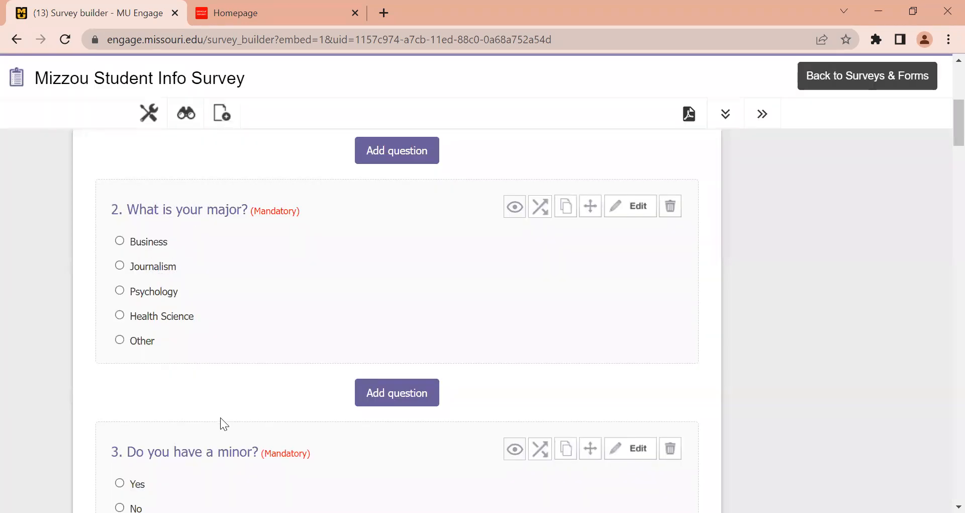
Start a new logic for the question "What is your major?" and set its logic type to Page
scroll(223, 424, down, 15)
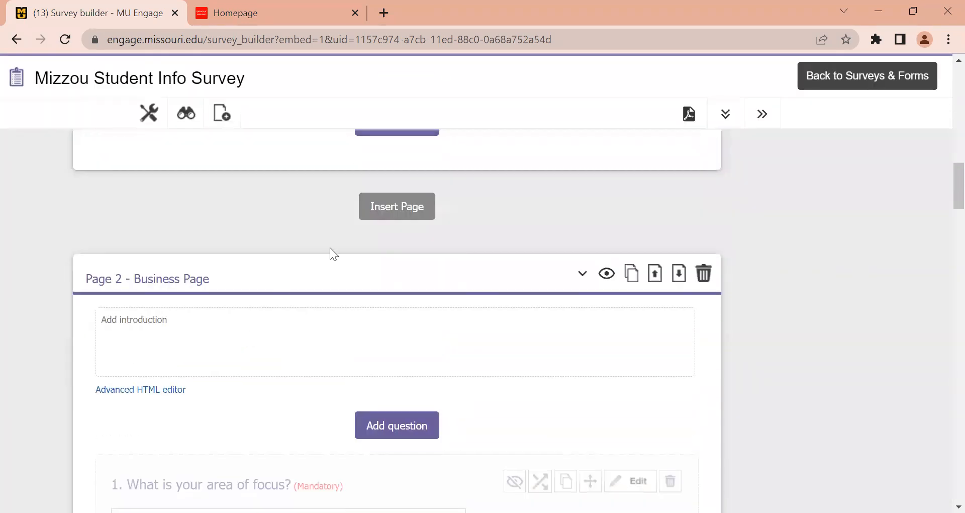
scroll(330, 249, up, 8)
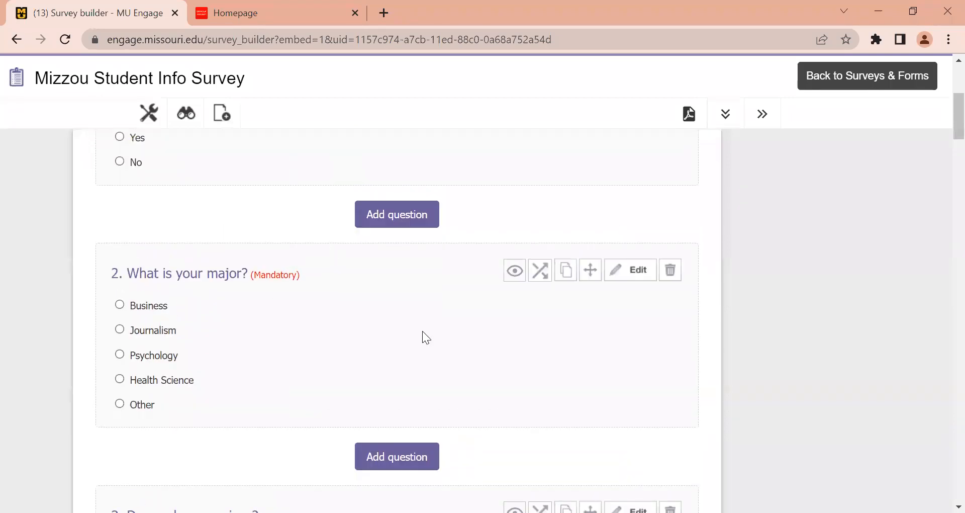
click(547, 271)
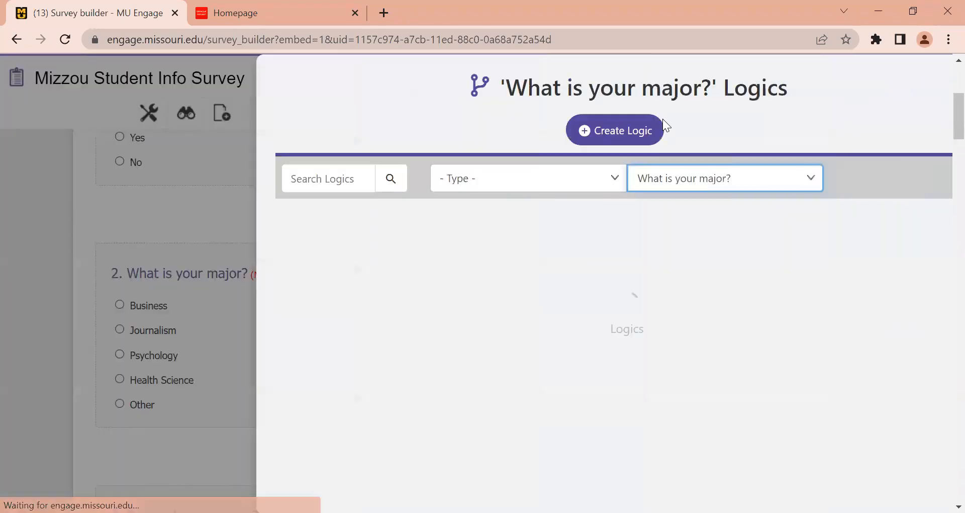
click(569, 130)
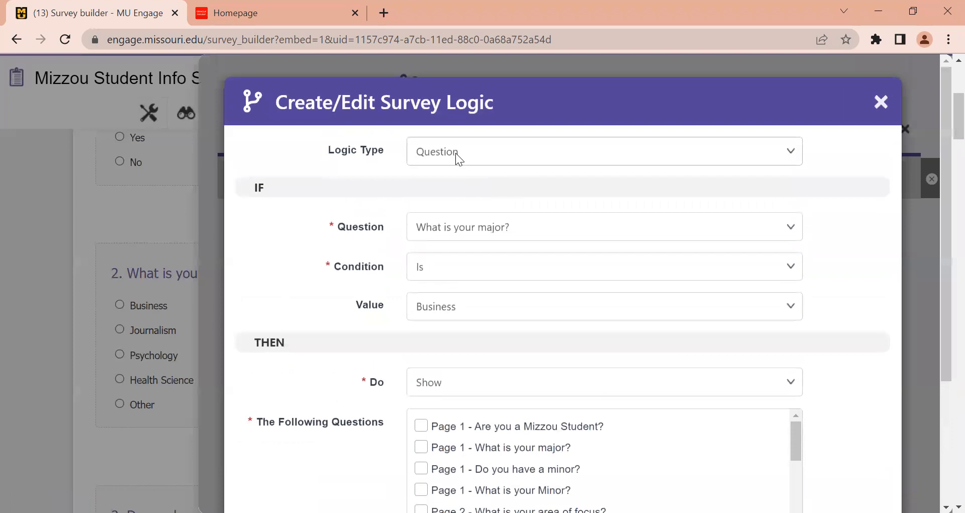
click(459, 159)
click(456, 189)
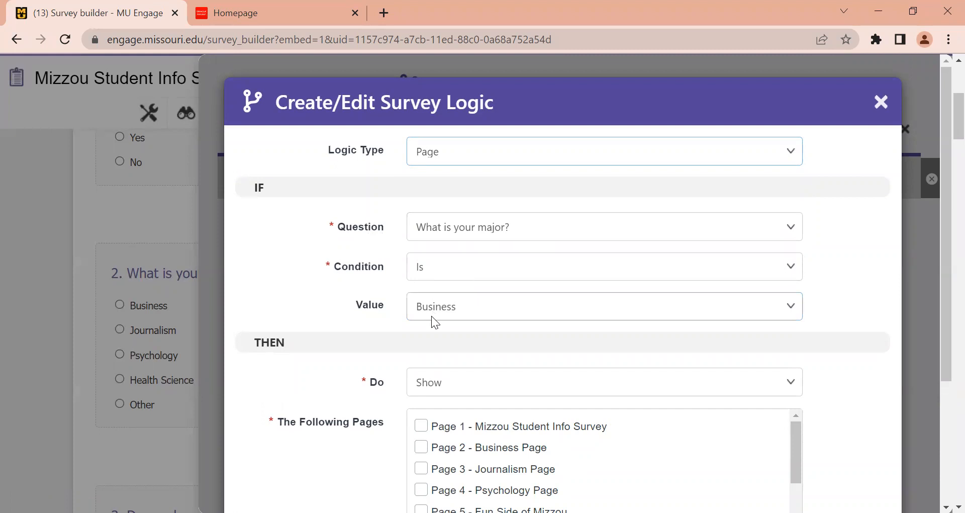
Choose Page 2 - Business Page as the page the logic shows
scroll(455, 382, down, 2)
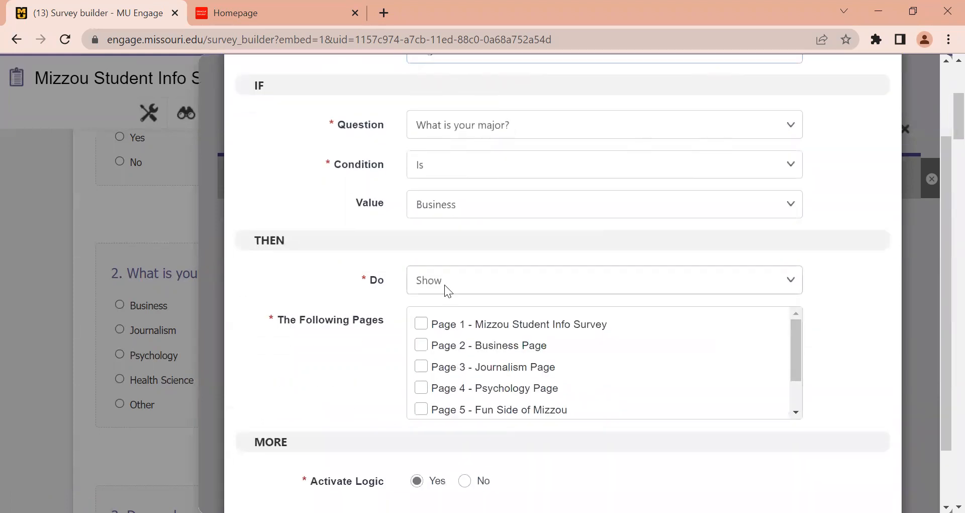
click(467, 352)
scroll(467, 354, up, 2)
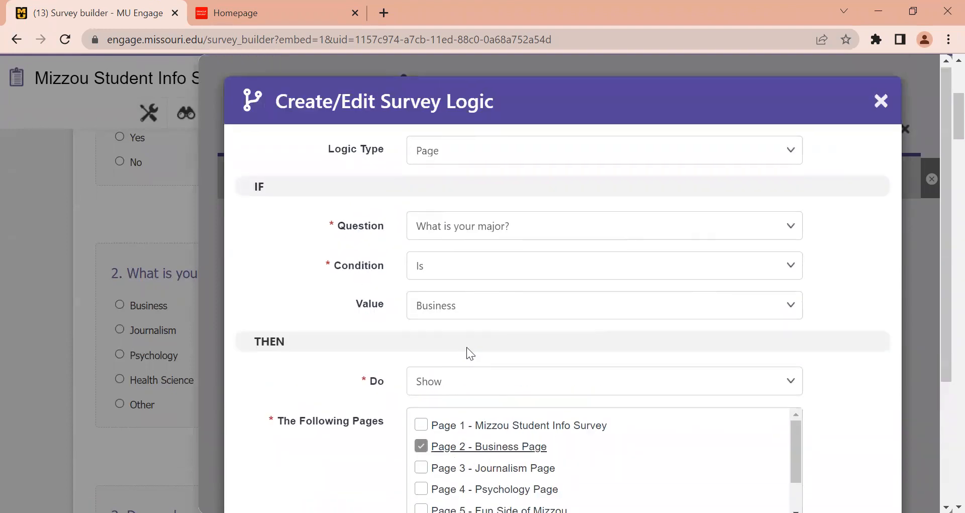
Review the logic's question and condition choices, keeping "What is your major?" and Is
click(486, 230)
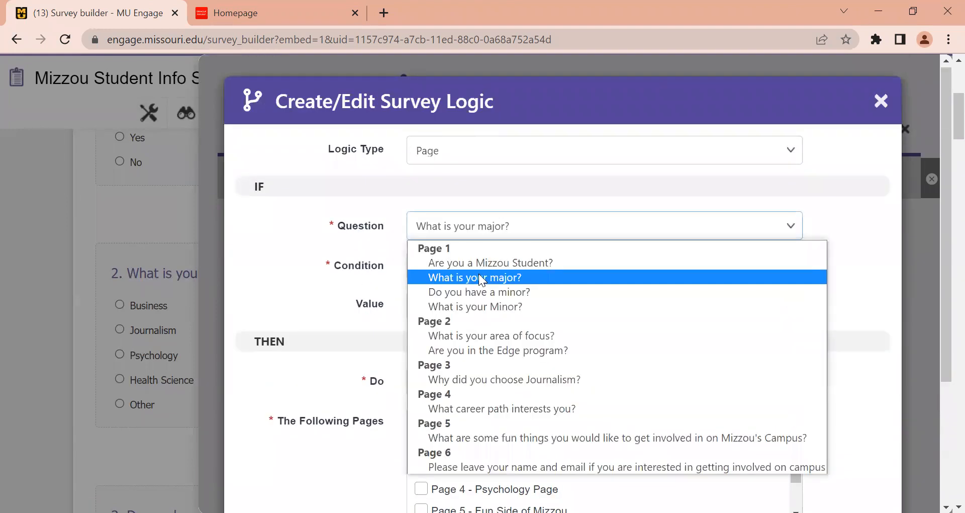
click(481, 280)
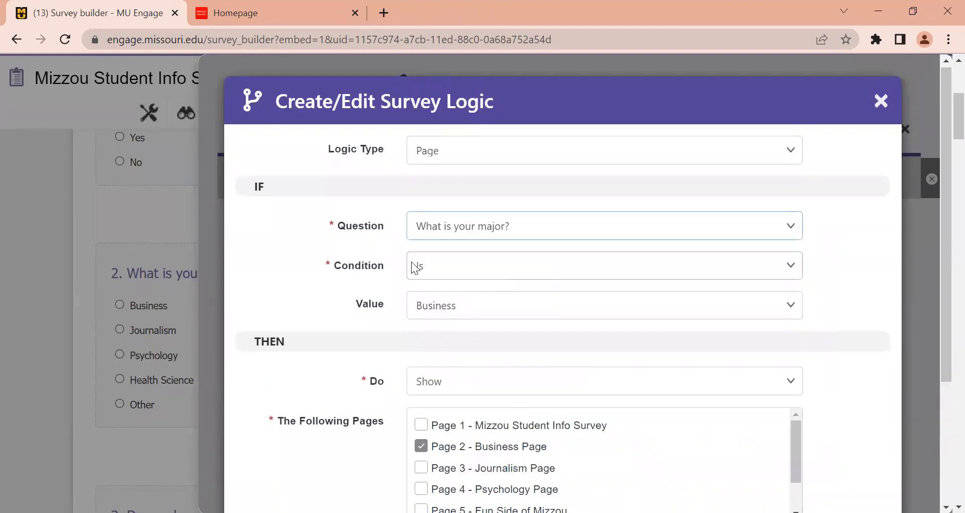
click(439, 268)
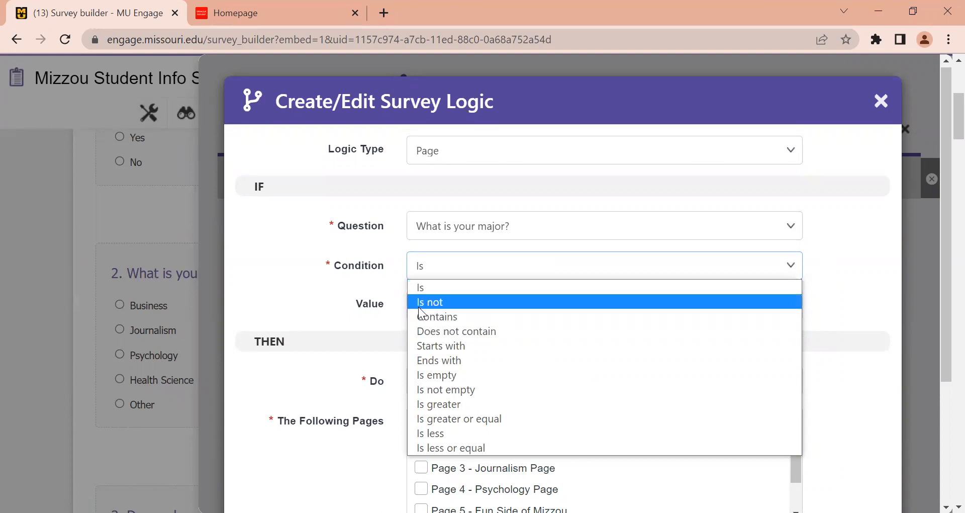
click(477, 260)
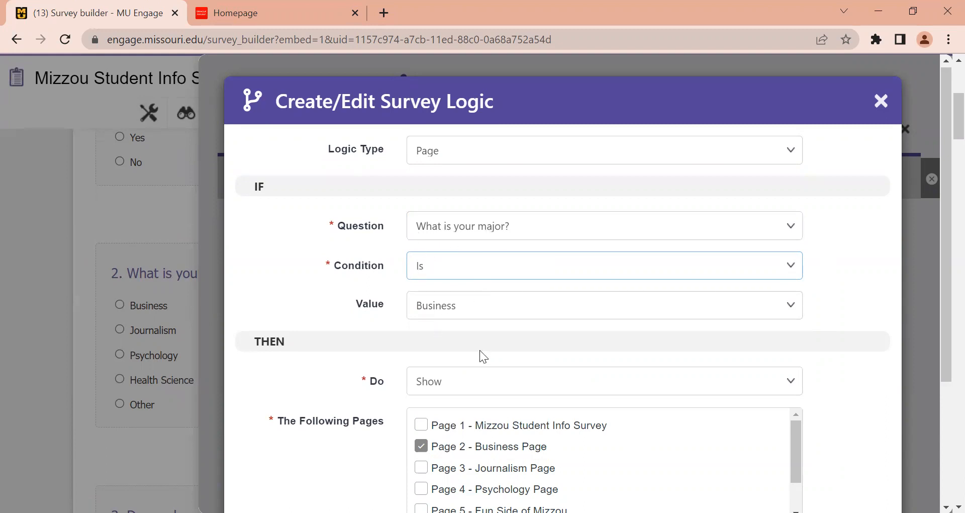
Keep the logic active and save it so answering Business to "What is your major?" shows Page 2 - Business Page
scroll(481, 352, down, 1)
scroll(482, 344, down, 2)
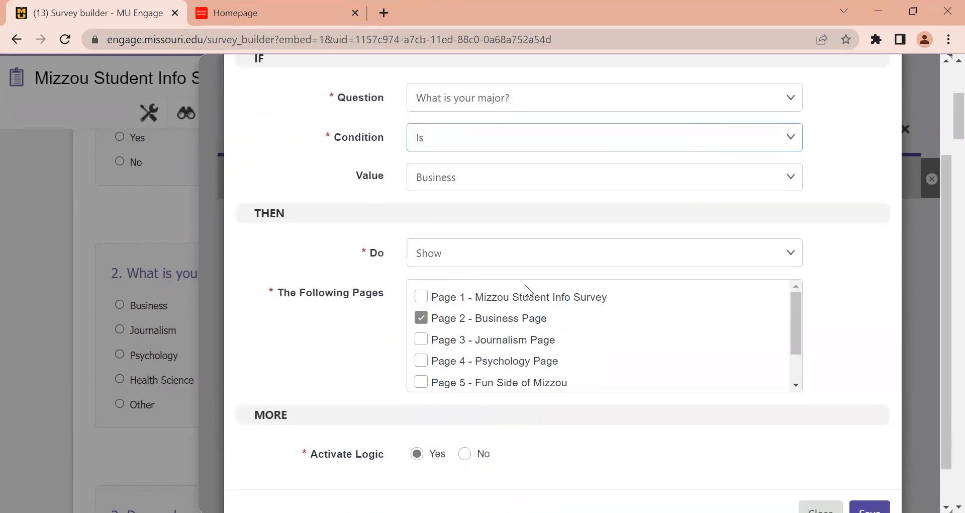
scroll(504, 355, down, 2)
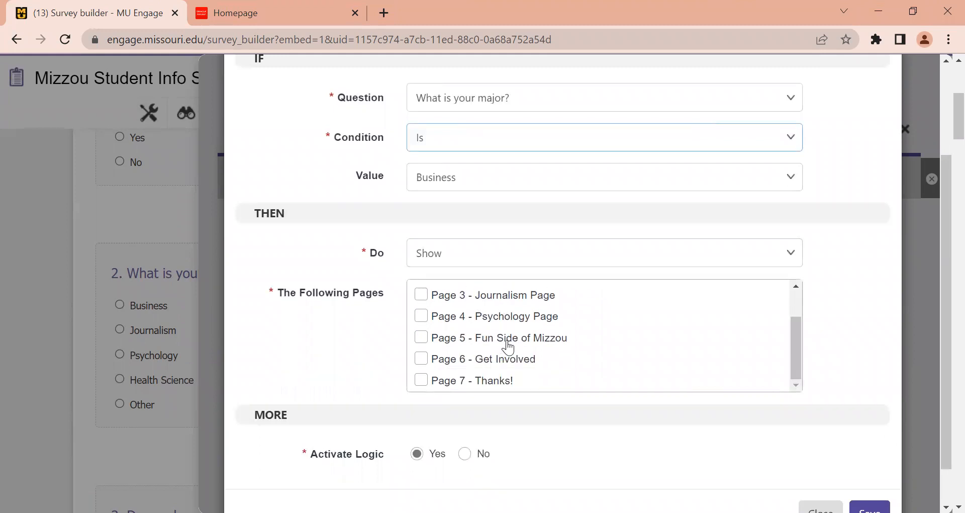
scroll(497, 416, down, 1)
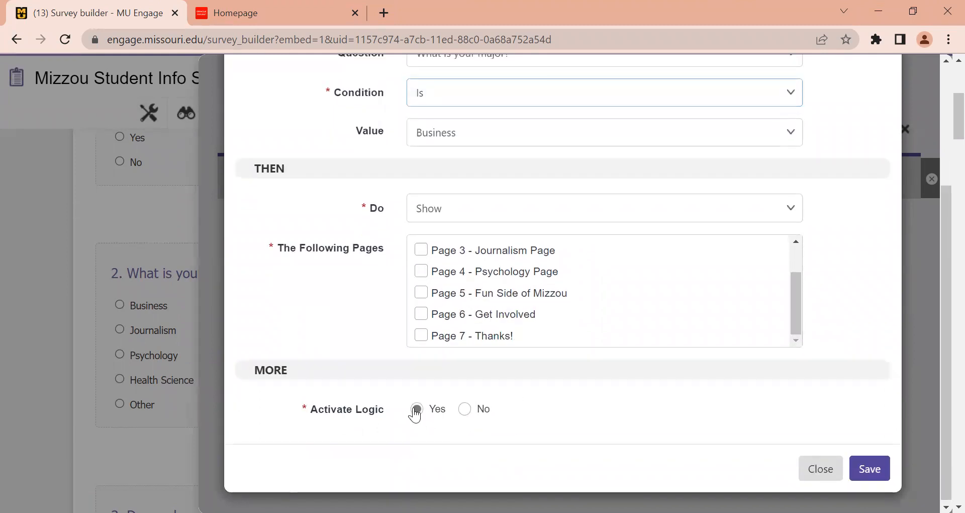
click(867, 467)
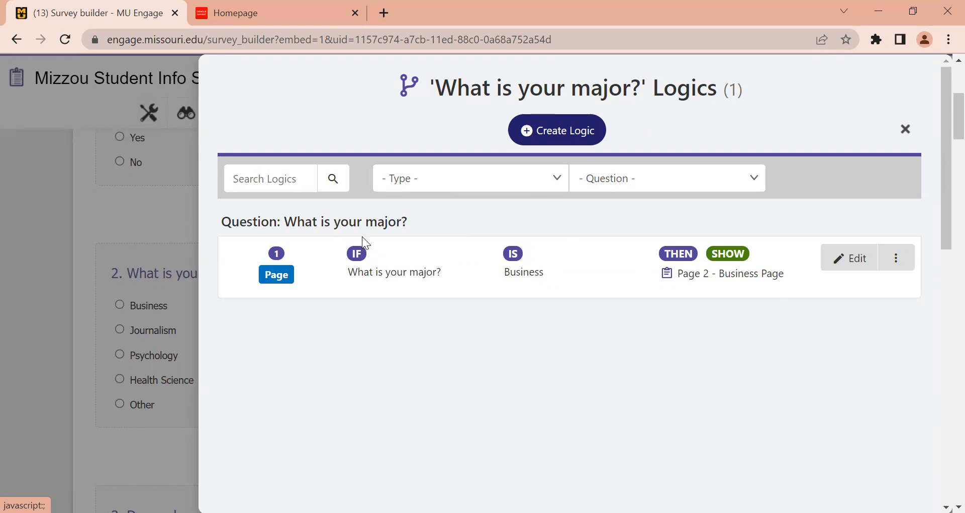
Start another Page logic for "What is your major?" with the condition Is and the value Journalism
click(538, 135)
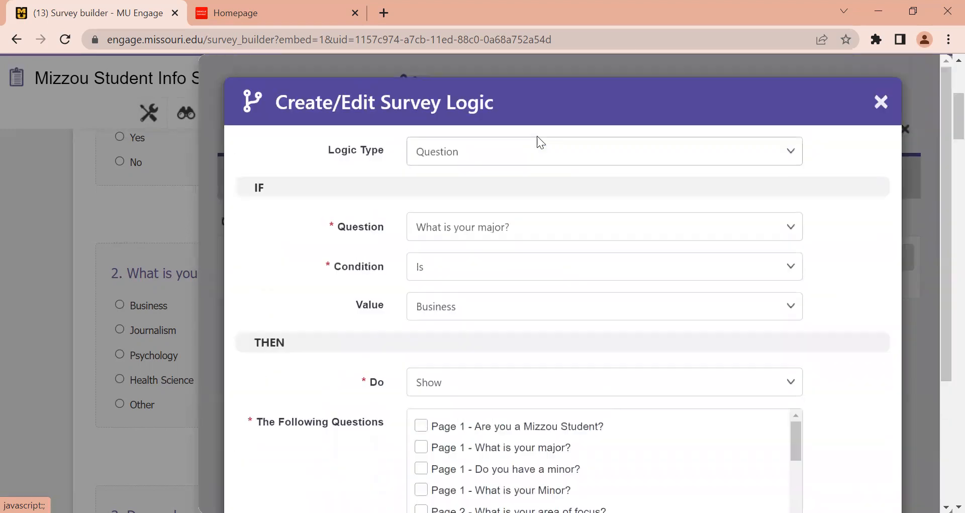
click(453, 152)
click(439, 184)
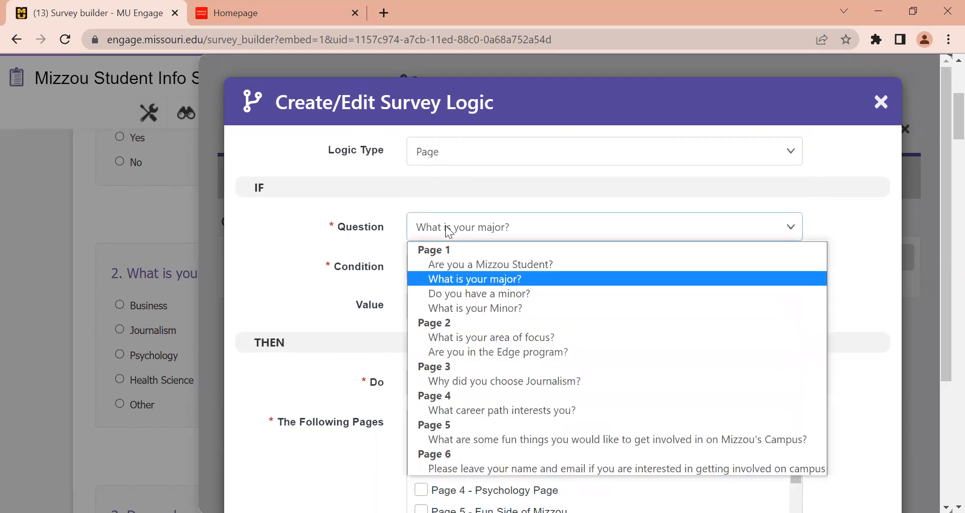
click(424, 276)
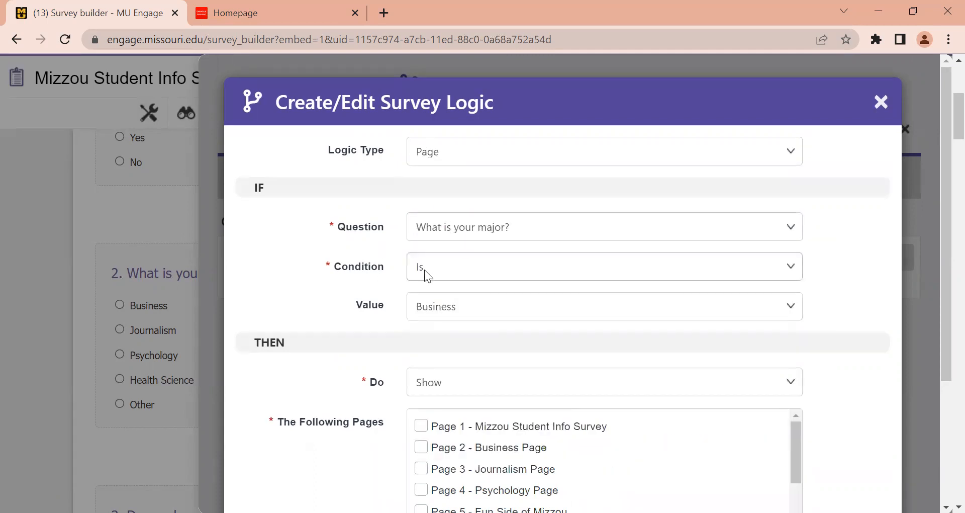
click(454, 314)
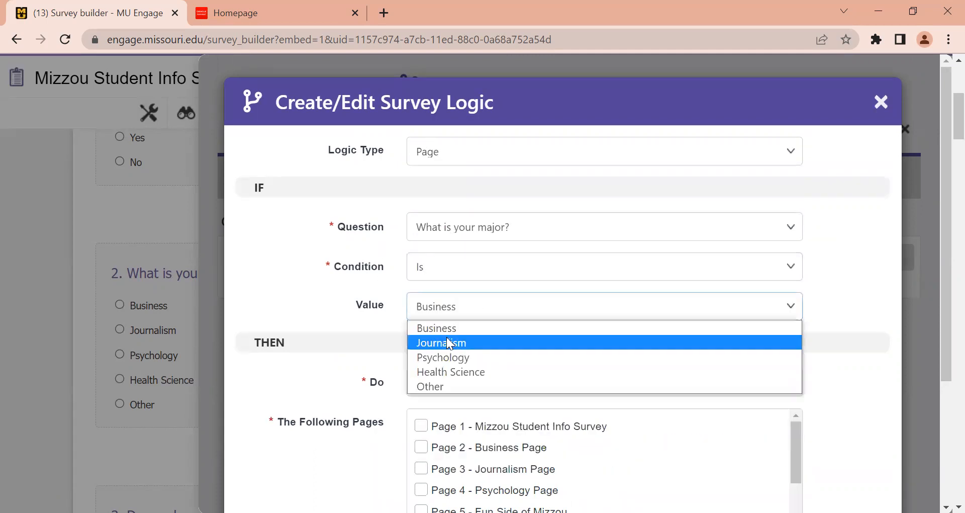
click(449, 343)
Set the logic to show Page 3 - Journalism Page, then save it and return to the survey
scroll(533, 407, down, 2)
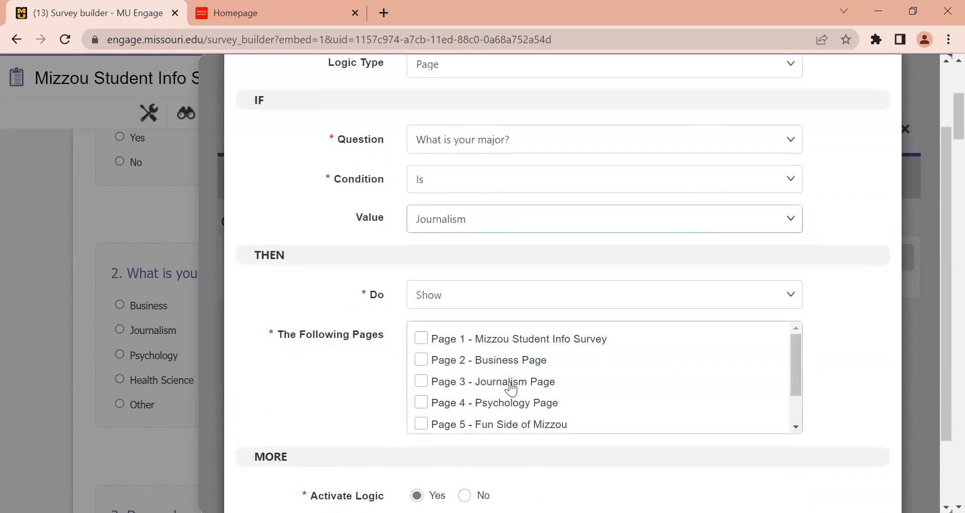
click(511, 388)
scroll(584, 460, down, 2)
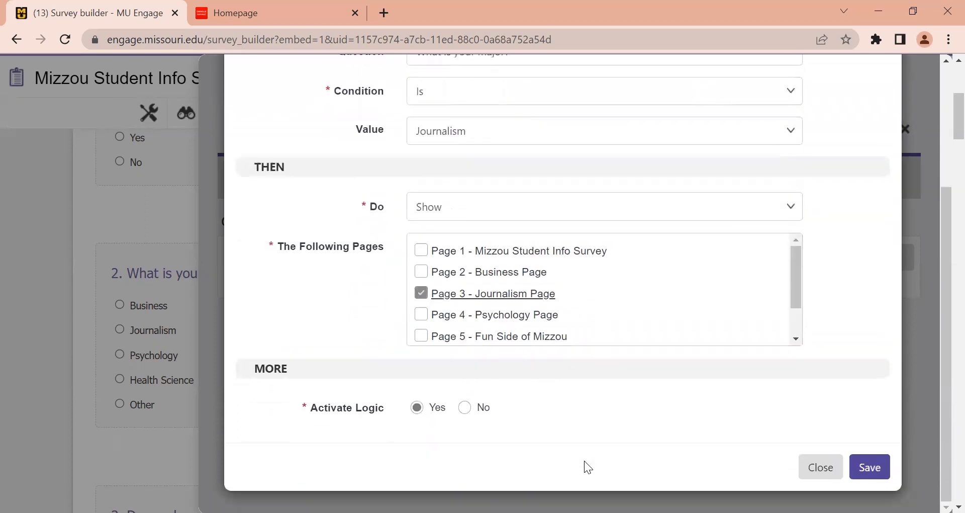
click(874, 466)
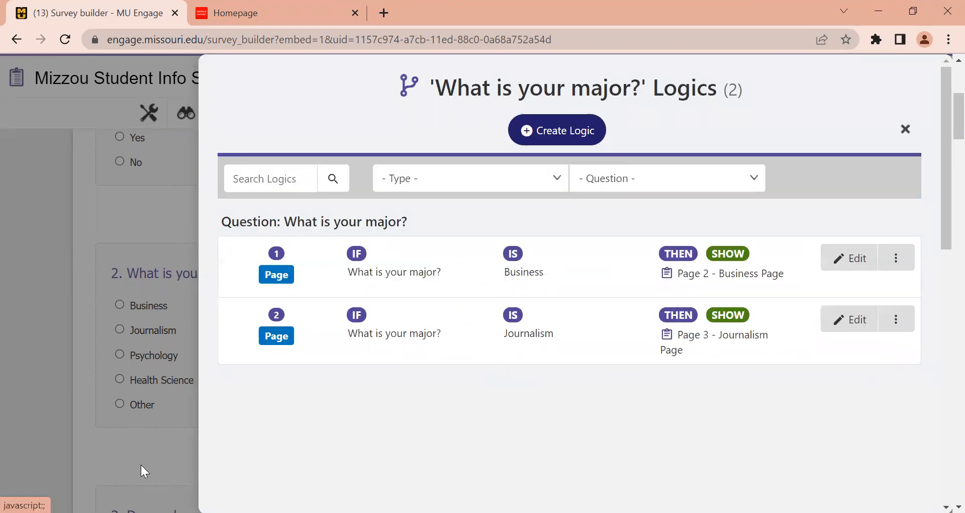
click(143, 470)
Review the logics attached to the question "What is your major?"
scroll(400, 352, down, 1)
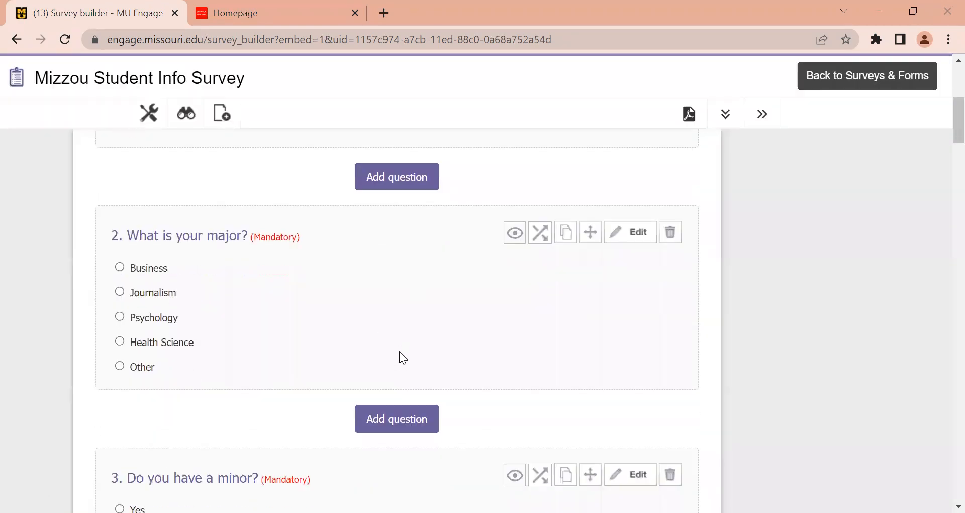
scroll(402, 357, up, 1)
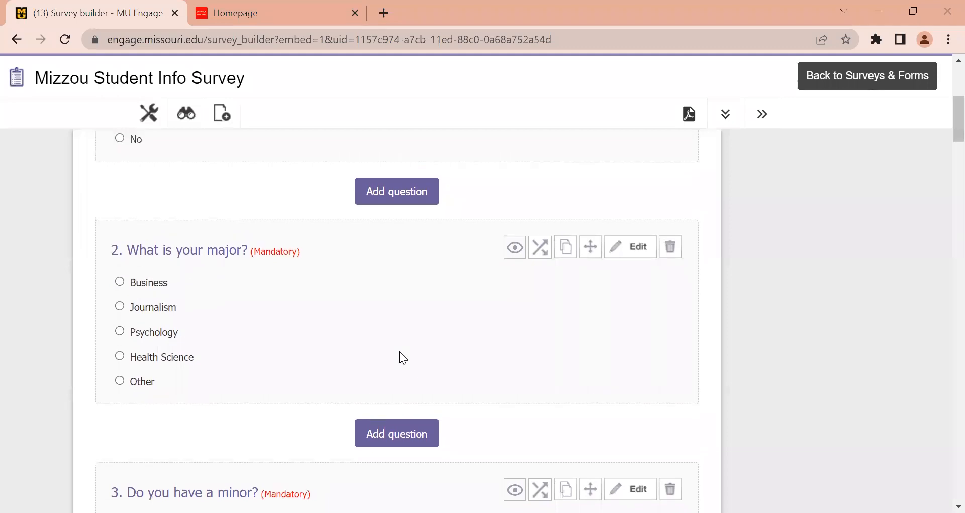
click(540, 246)
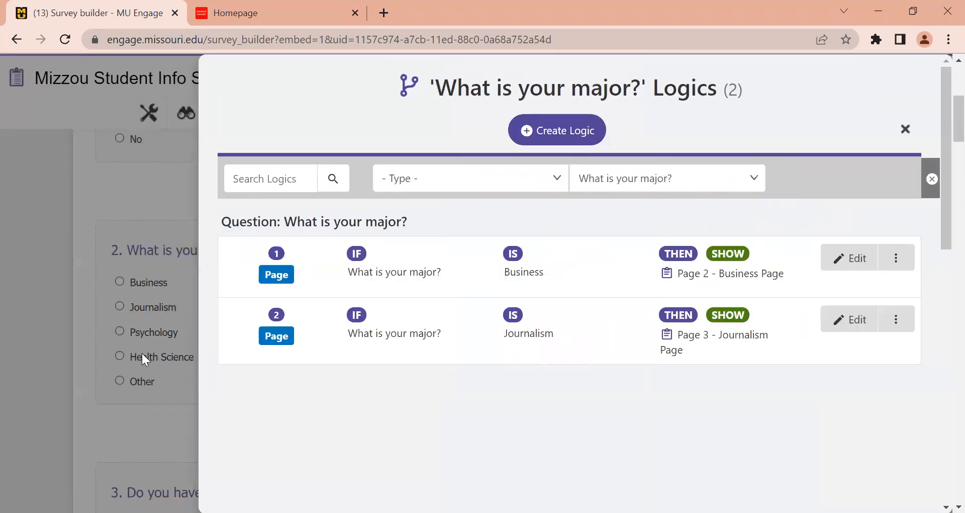
click(141, 352)
Hide the question "What is your Minor?" by default on the survey's first page
scroll(277, 364, down, 5)
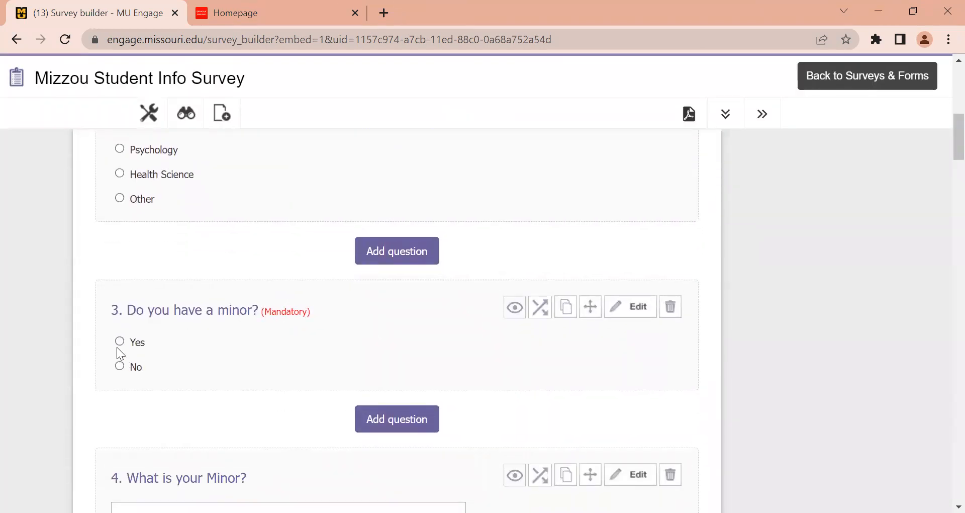
scroll(213, 323, down, 2)
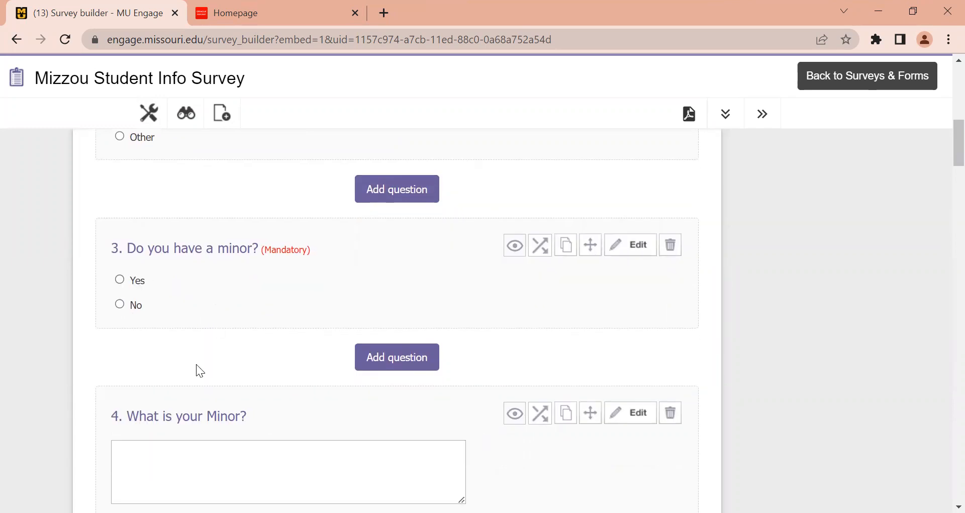
scroll(226, 374, down, 1)
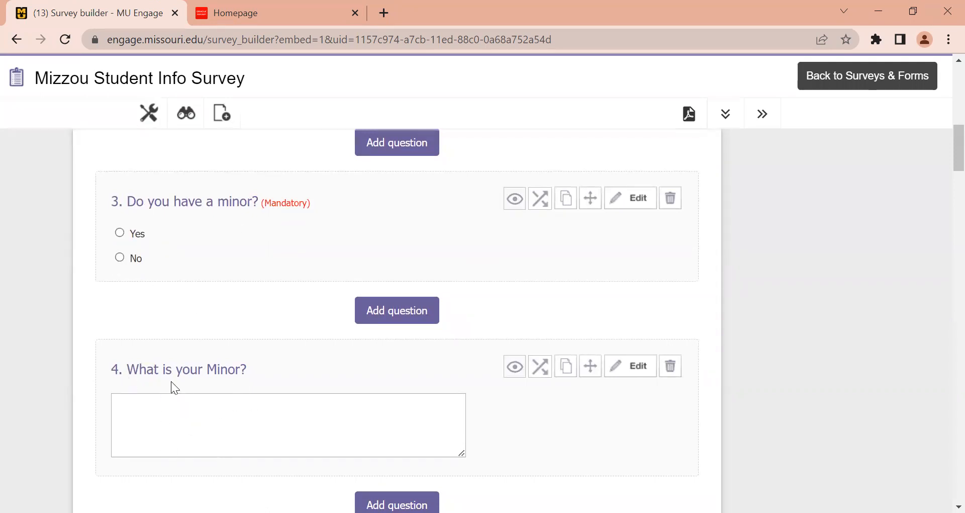
click(523, 368)
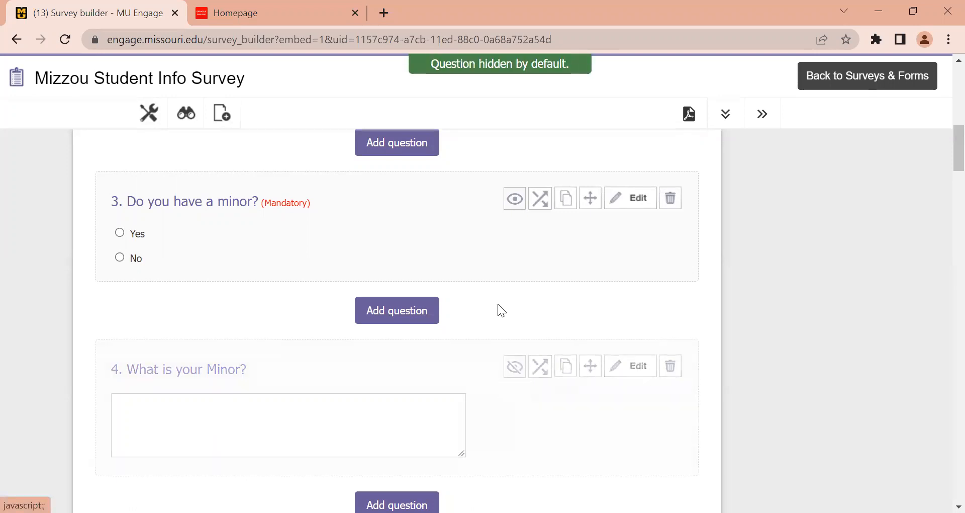
Create a Question logic for "Do you have a minor?" that shows "What is your Minor?" when the answer is Yes
scroll(498, 305, up, 1)
click(548, 252)
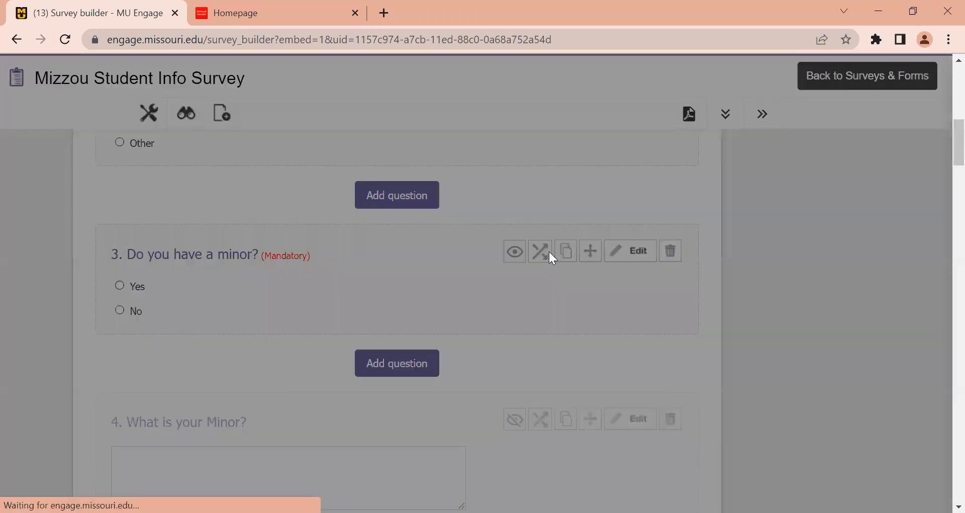
click(561, 136)
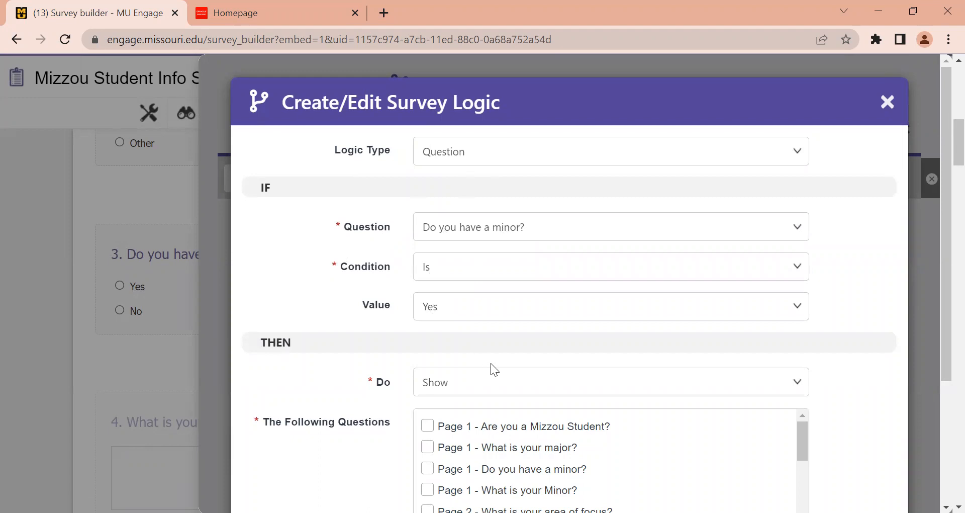
scroll(503, 360, down, 1)
scroll(512, 359, down, 1)
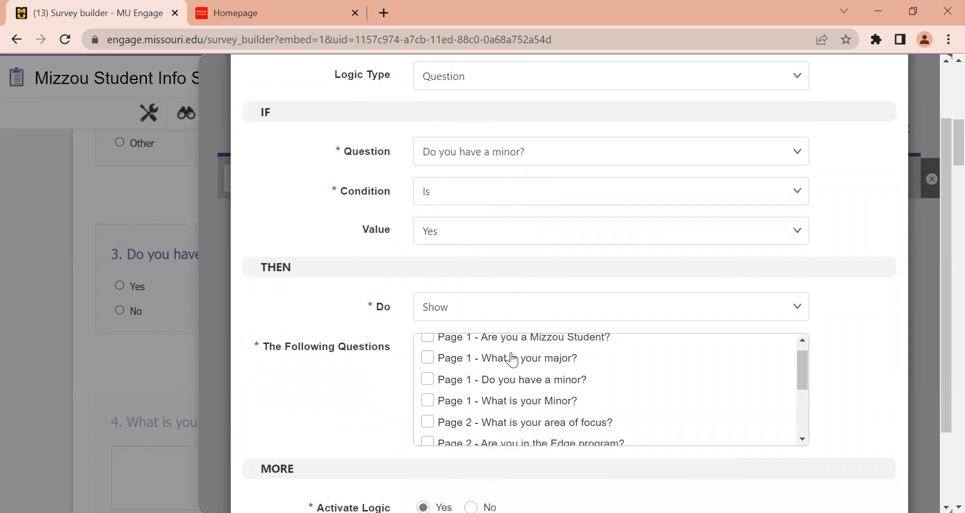
scroll(517, 403, down, 3)
scroll(519, 411, up, 4)
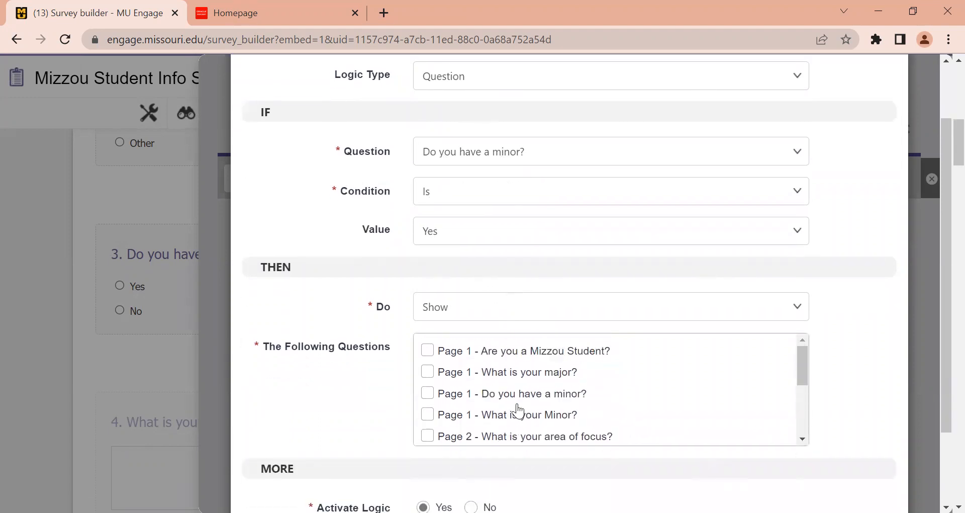
click(521, 416)
Check the remaining selectable questions, save the minor logic and return to the survey
scroll(618, 410, down, 3)
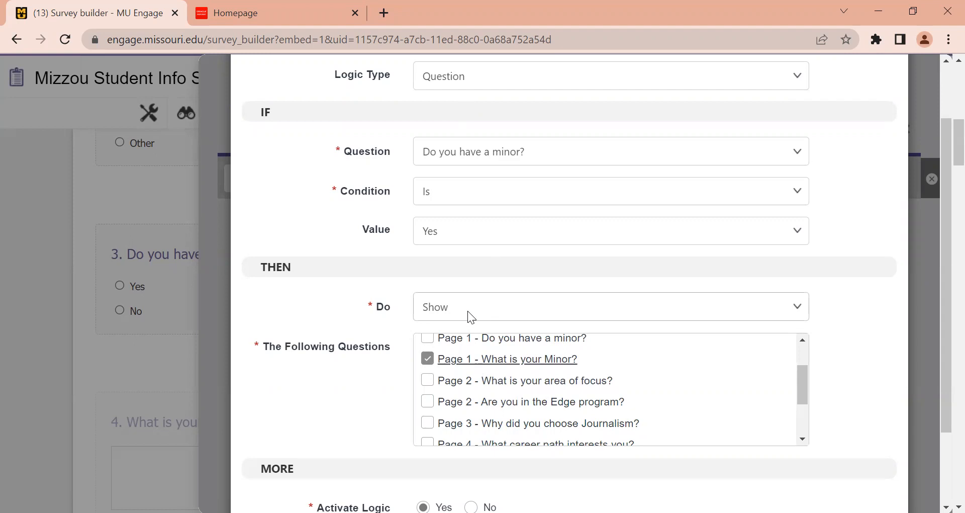
scroll(517, 390, down, 1)
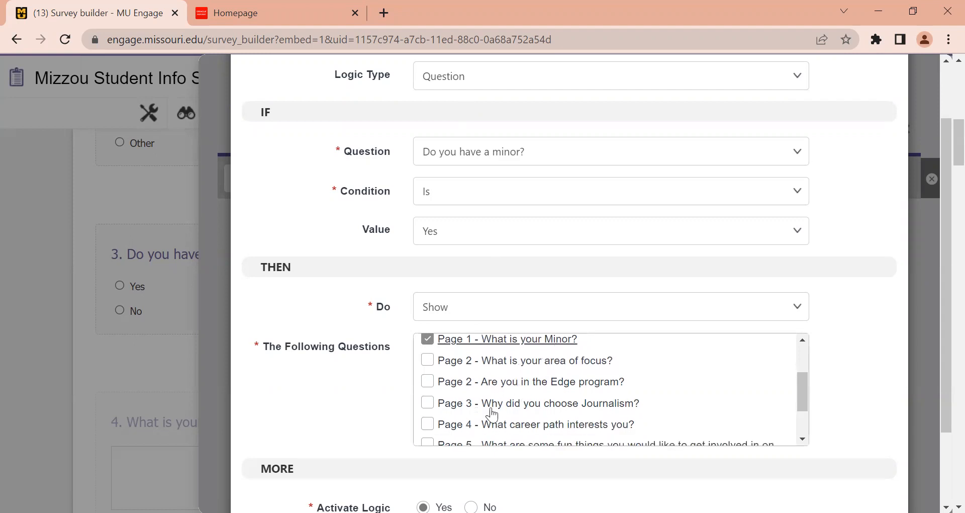
scroll(418, 452, down, 2)
click(875, 487)
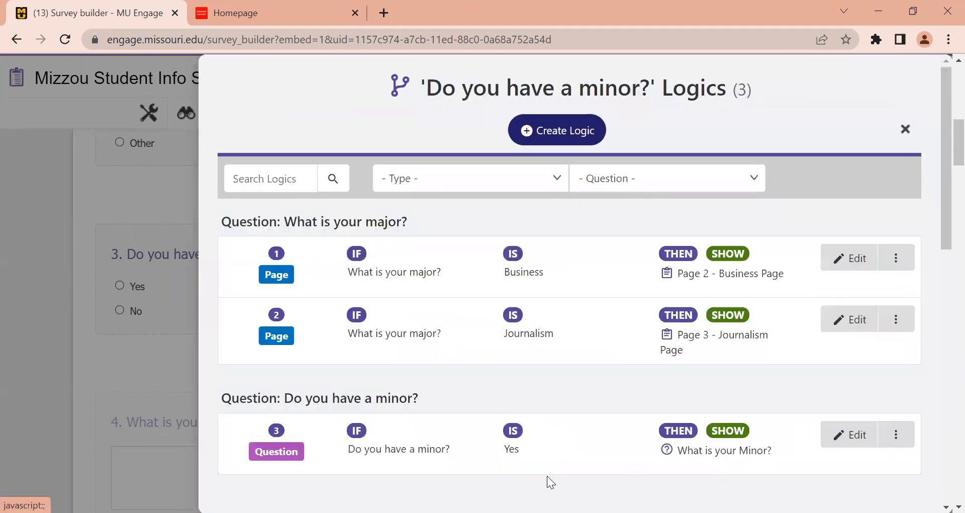
click(165, 384)
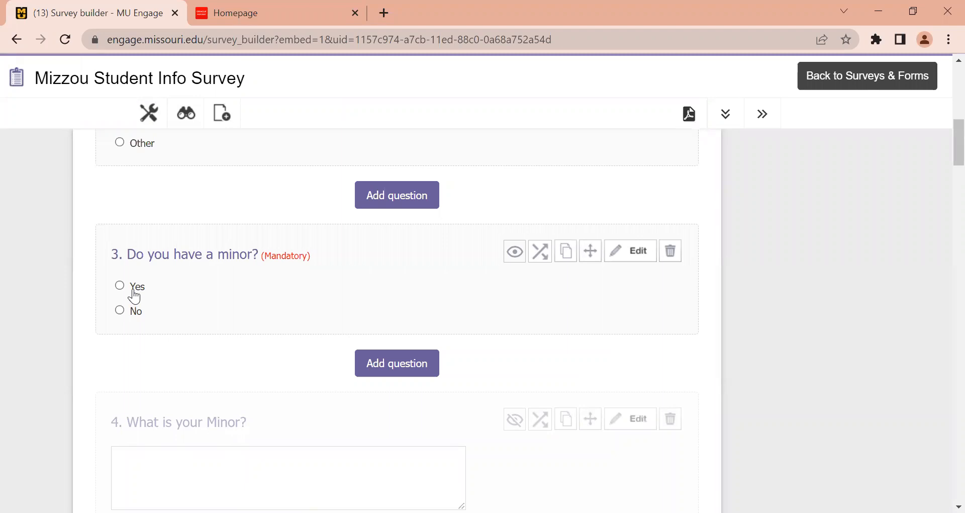
Examine the questions on Page 5 - Fun Side of Mizzou and Page 6 - Get Involved
scroll(239, 415, down, 13)
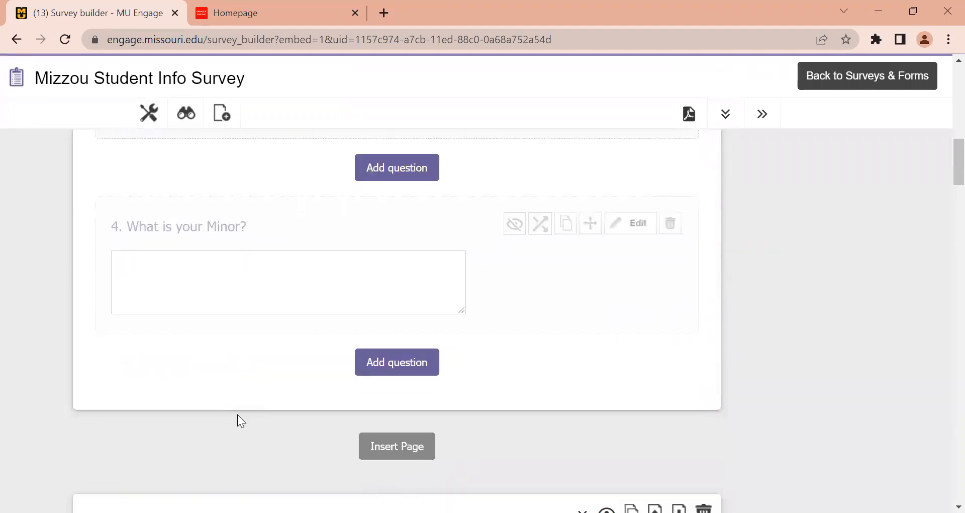
scroll(238, 415, down, 20)
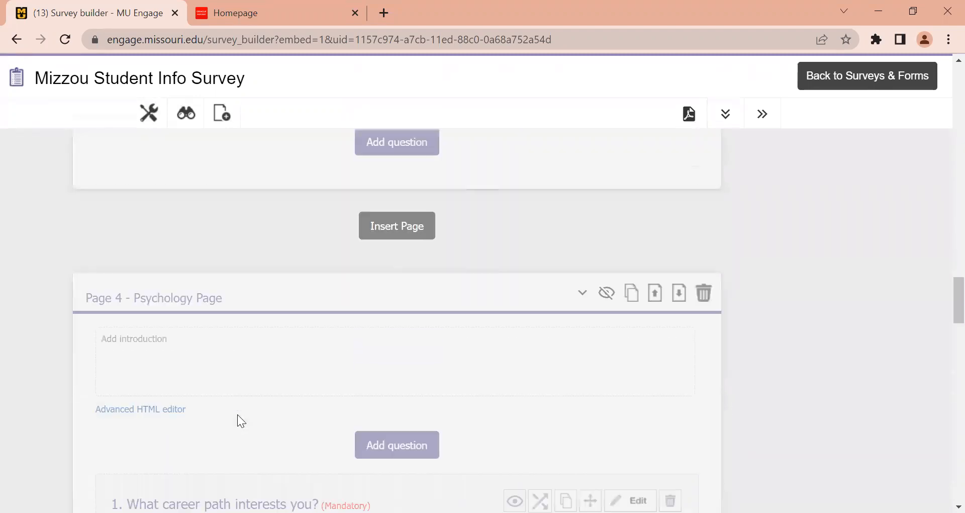
scroll(239, 415, up, 4)
scroll(237, 415, up, 1)
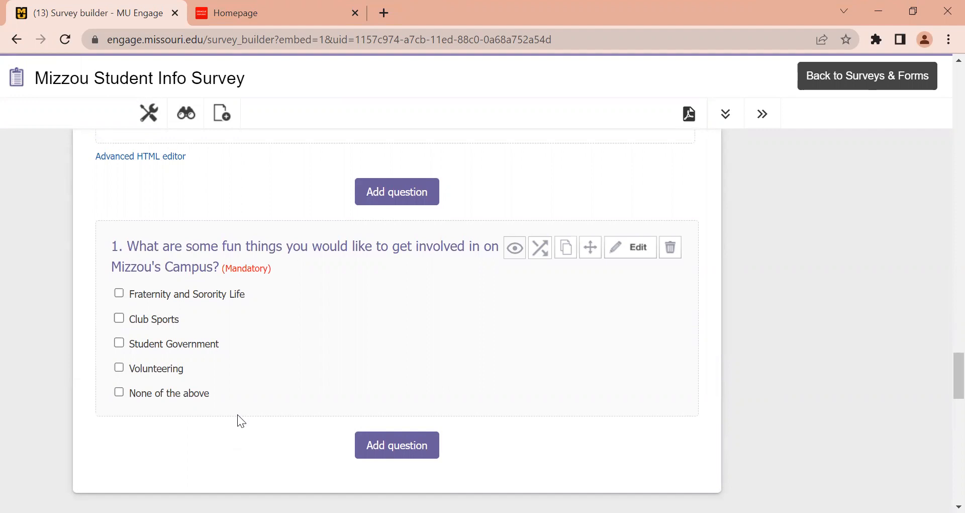
scroll(463, 413, down, 5)
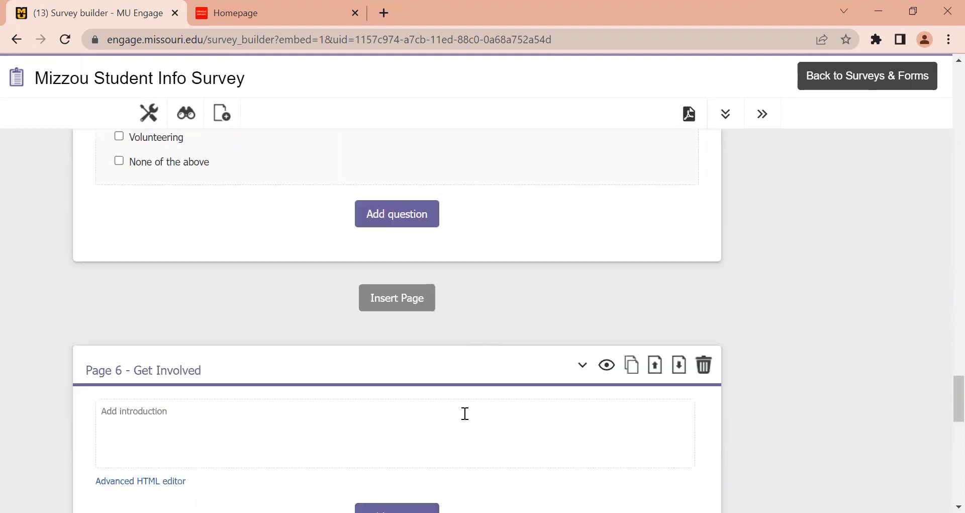
scroll(464, 413, up, 3)
scroll(463, 418, up, 3)
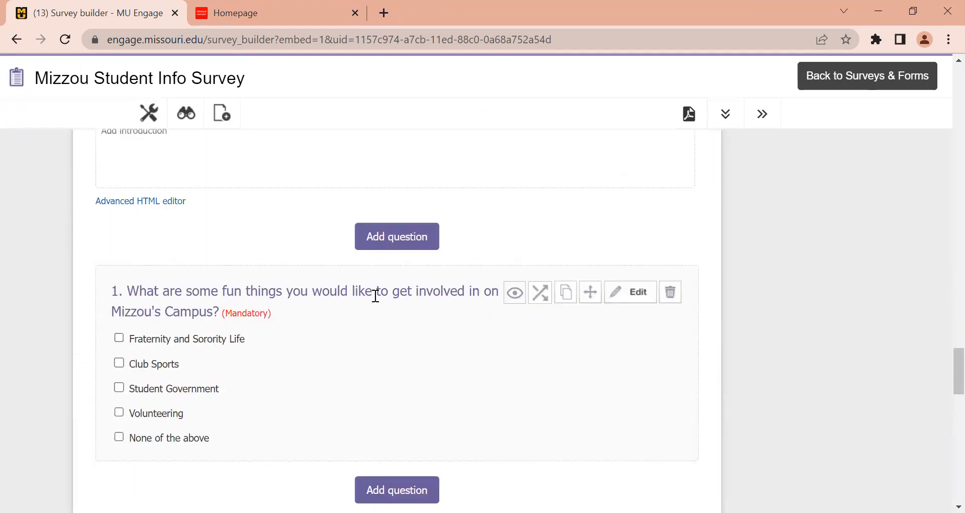
scroll(352, 377, down, 5)
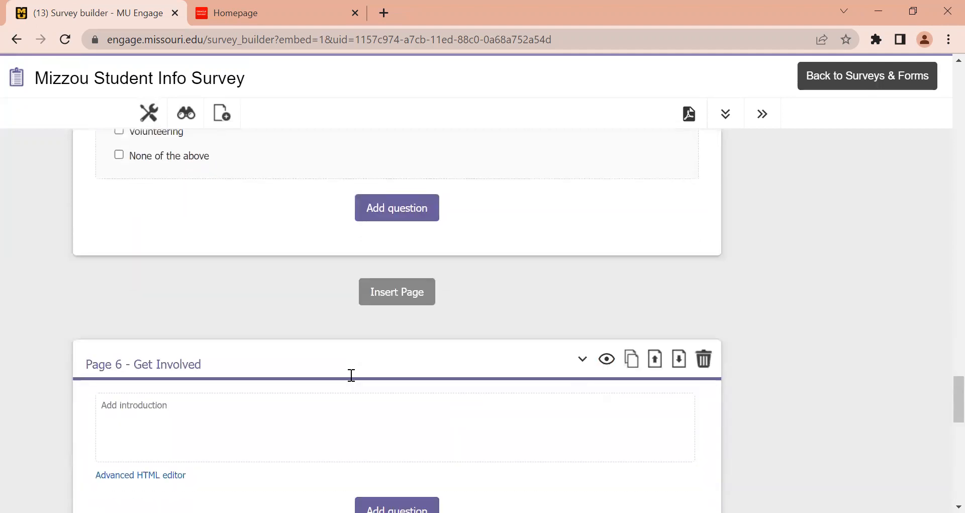
scroll(351, 377, up, 3)
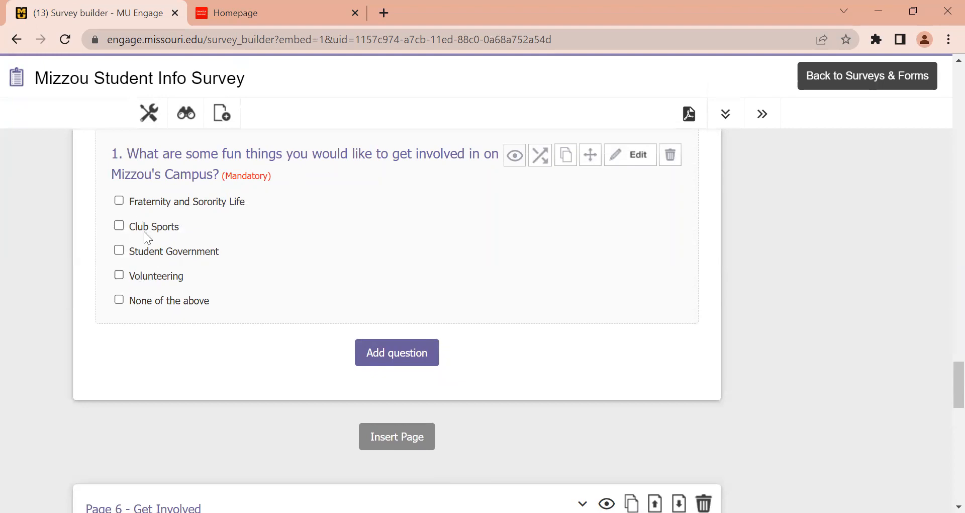
scroll(301, 342, down, 5)
scroll(332, 432, down, 1)
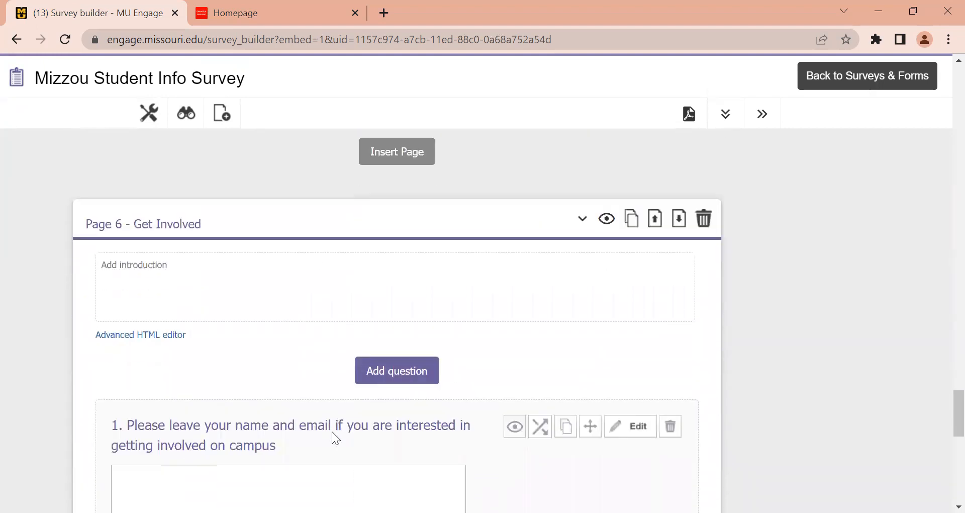
scroll(332, 431, down, 3)
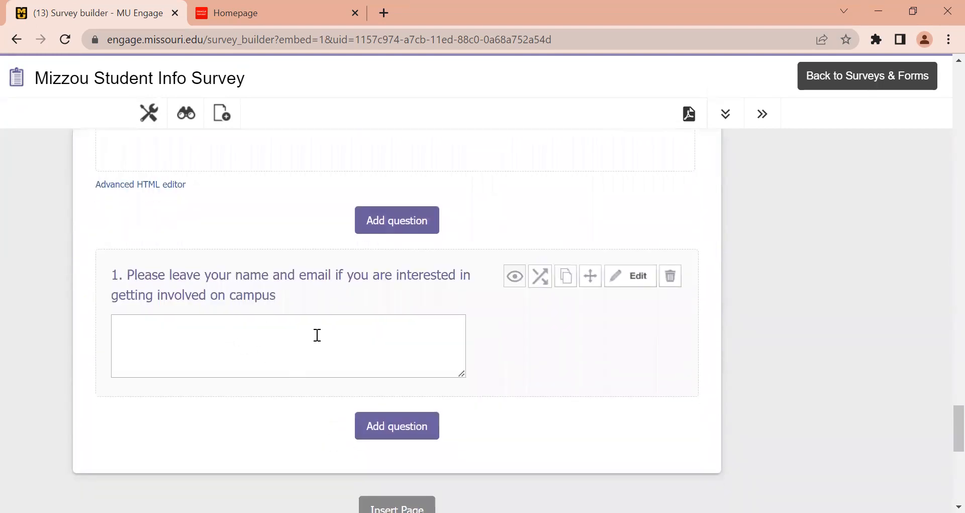
Hide the survey page "Page 6 - Get Involved" by default
scroll(317, 335, up, 6)
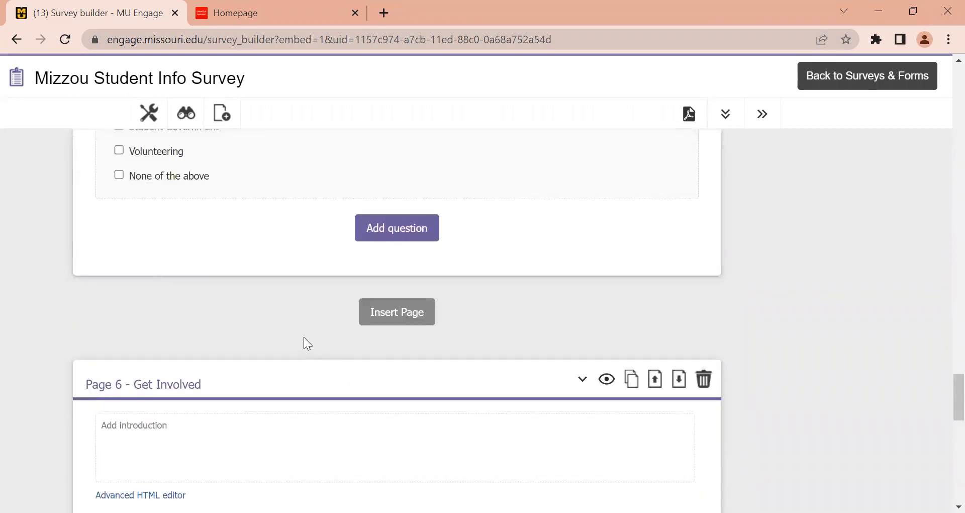
scroll(303, 337, down, 4)
scroll(312, 324, up, 4)
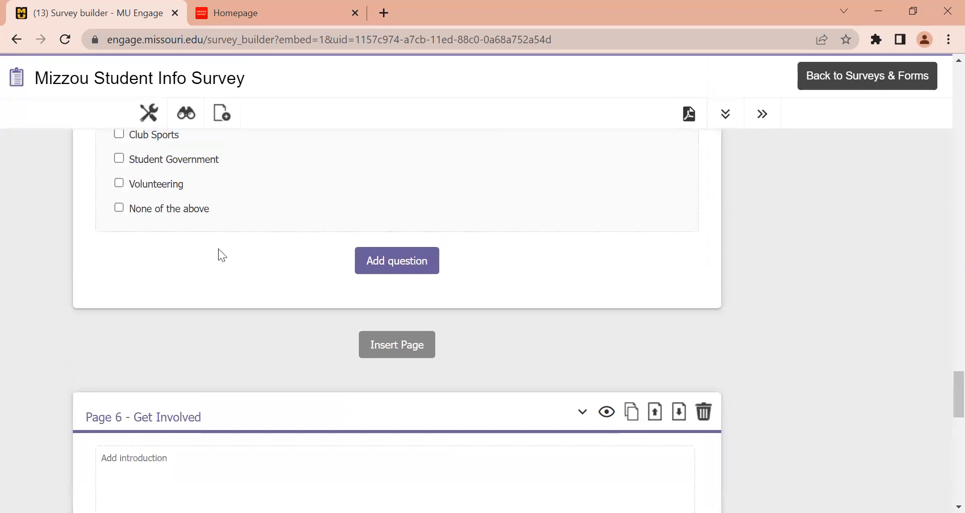
scroll(184, 218, up, 1)
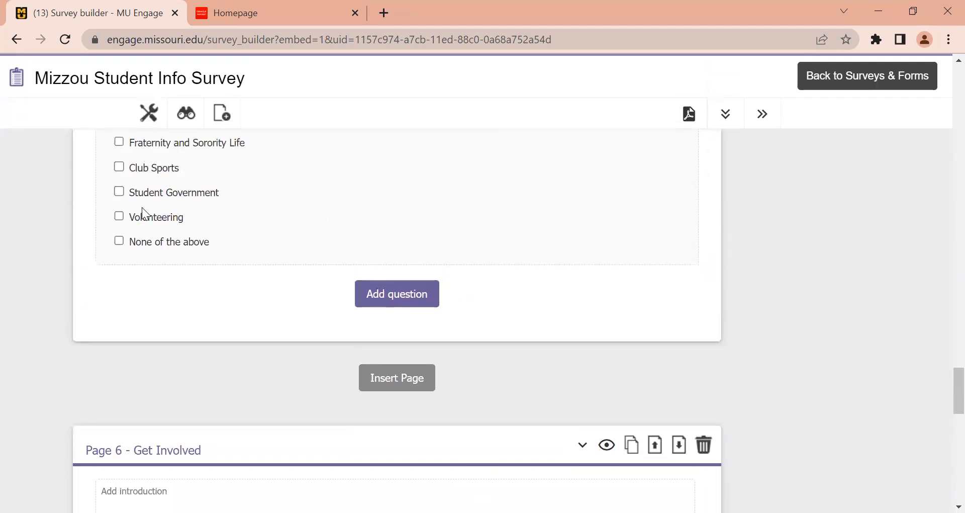
scroll(159, 314, up, 1)
scroll(160, 315, down, 2)
scroll(160, 314, down, 2)
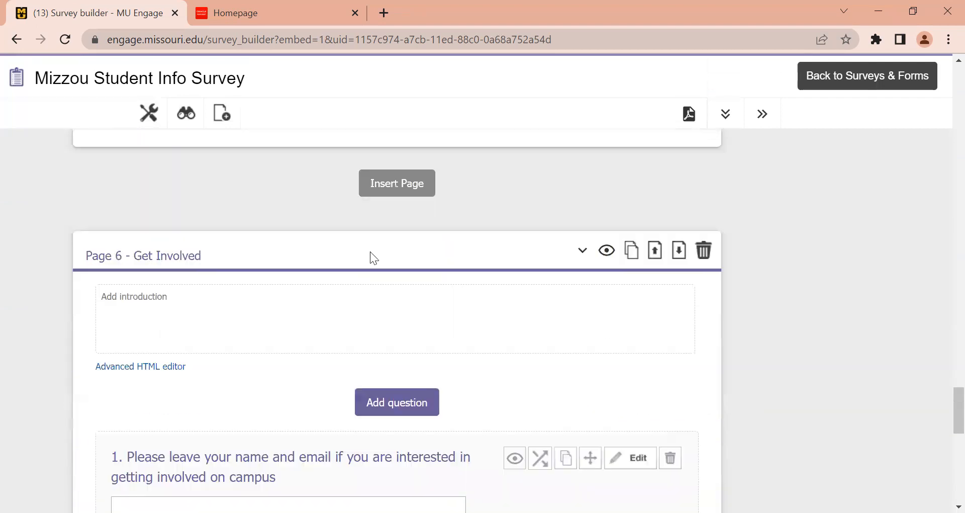
click(603, 254)
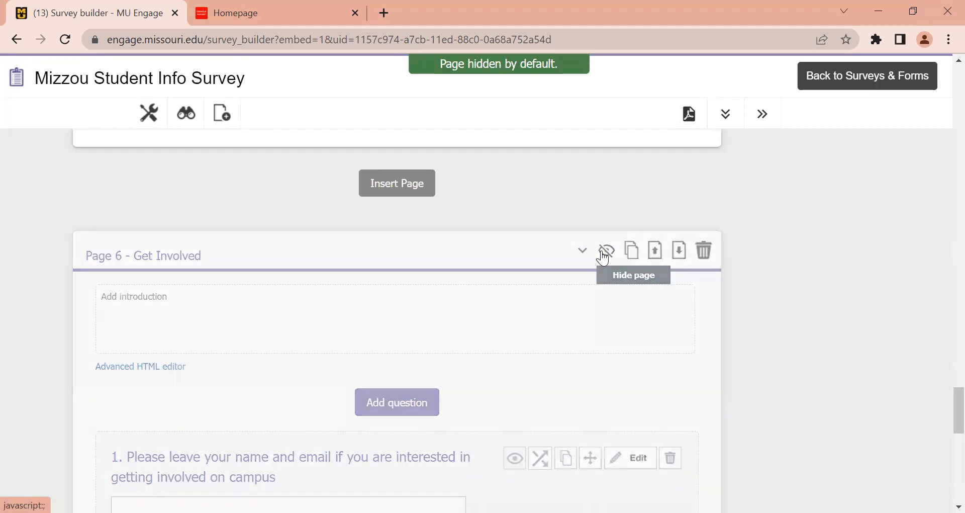
Start a Page logic for the Page 5 question "What are some fun things you would like to get involved in on Mizzou's Campus?"
scroll(506, 255, up, 3)
scroll(505, 253, up, 2)
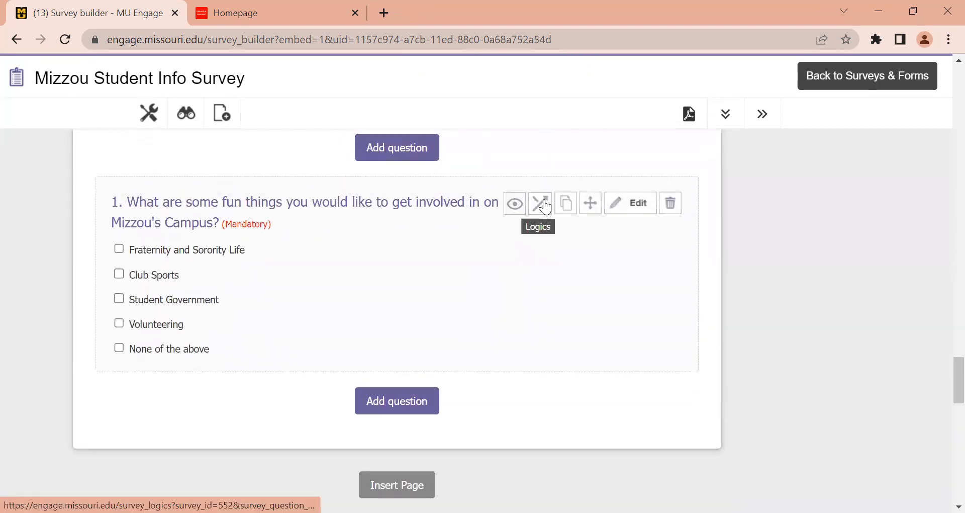
click(544, 202)
click(568, 157)
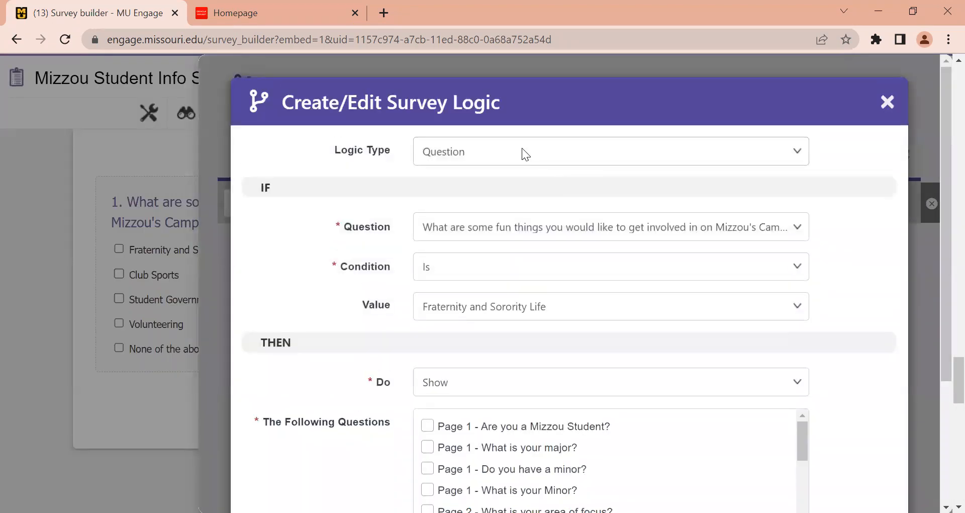
click(522, 149)
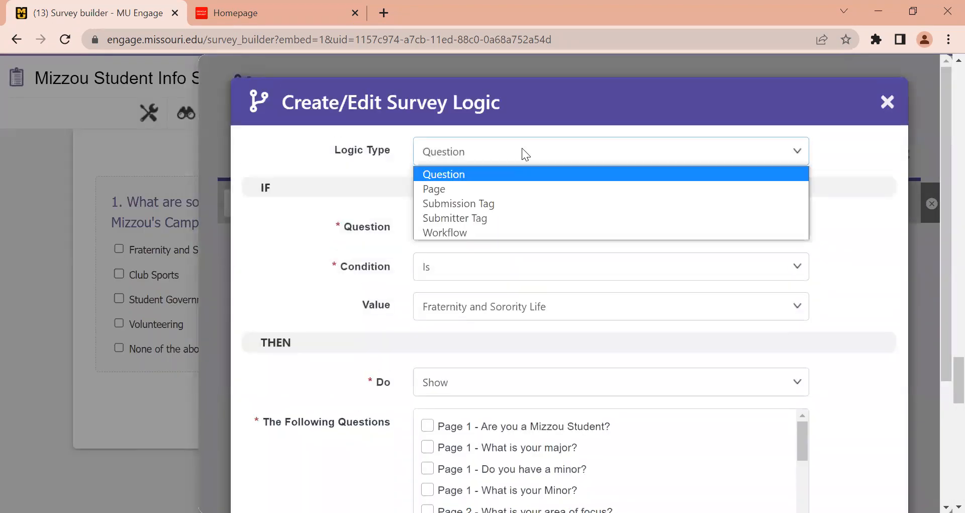
click(449, 189)
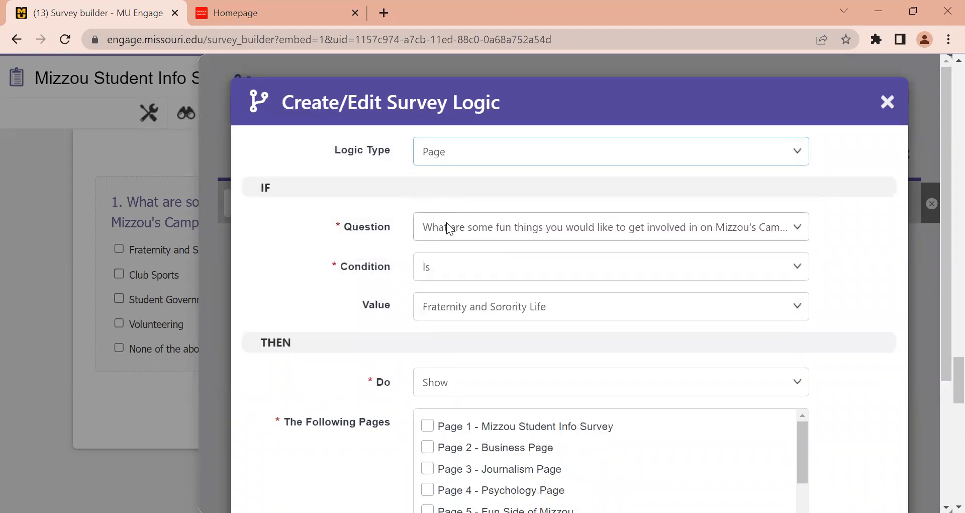
Make the logic show Page 6 - Get Involved when the answer contains Fraternity and Sorority Life, save it and return to the survey
click(449, 265)
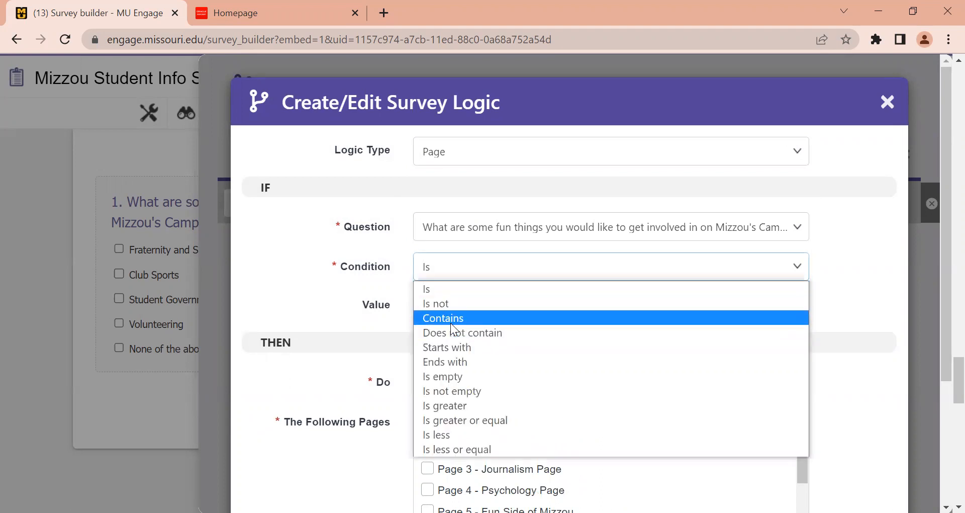
click(450, 322)
click(466, 310)
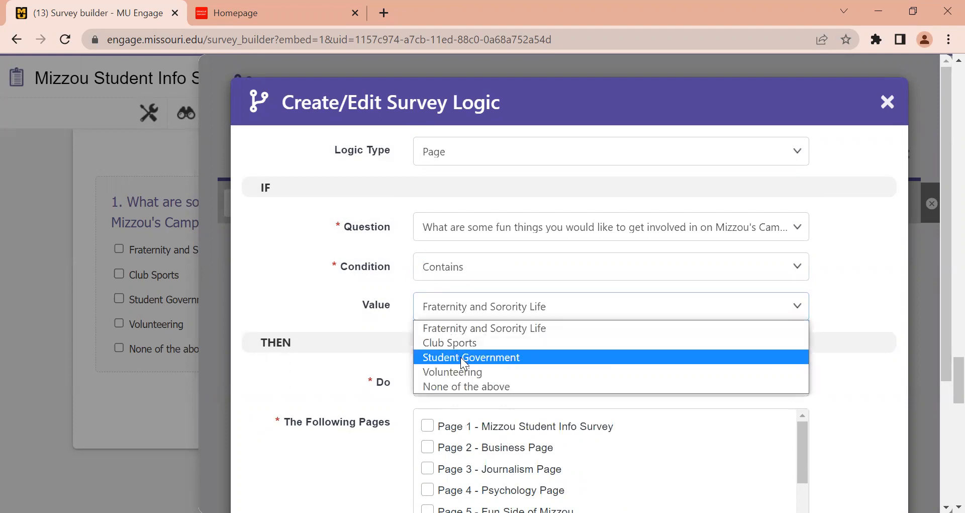
click(466, 330)
scroll(468, 335, down, 5)
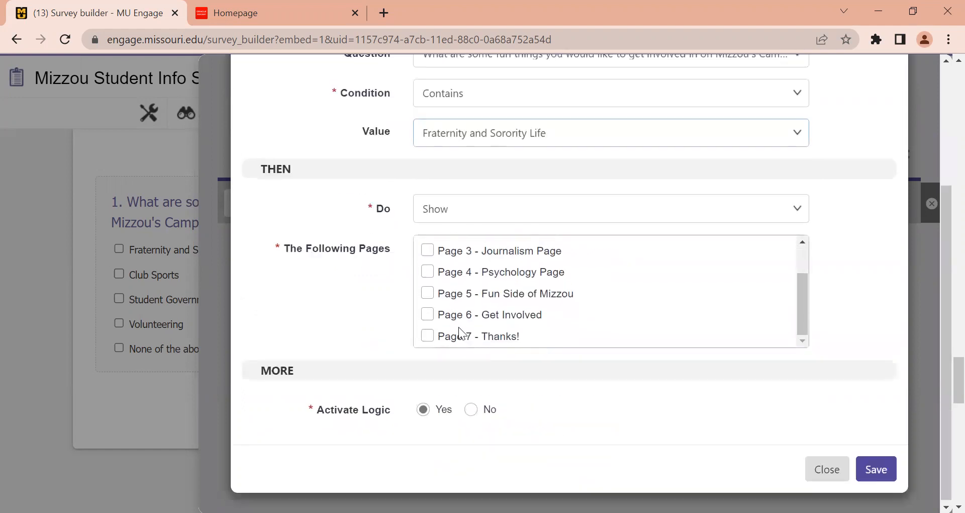
click(458, 316)
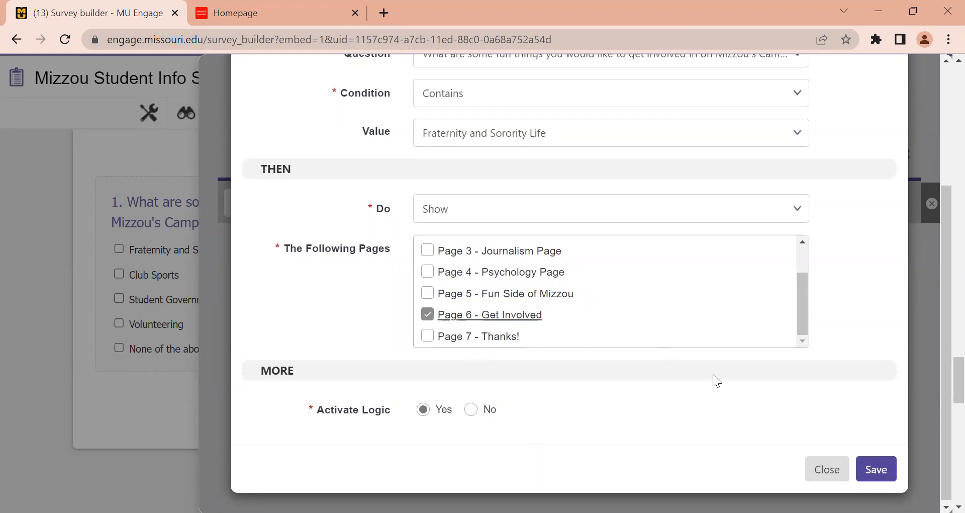
click(884, 470)
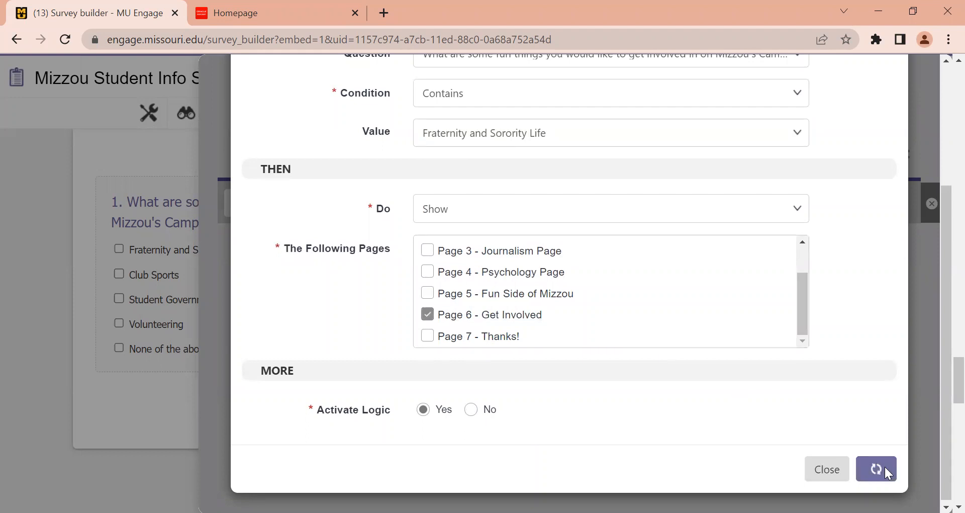
scroll(608, 382, down, 4)
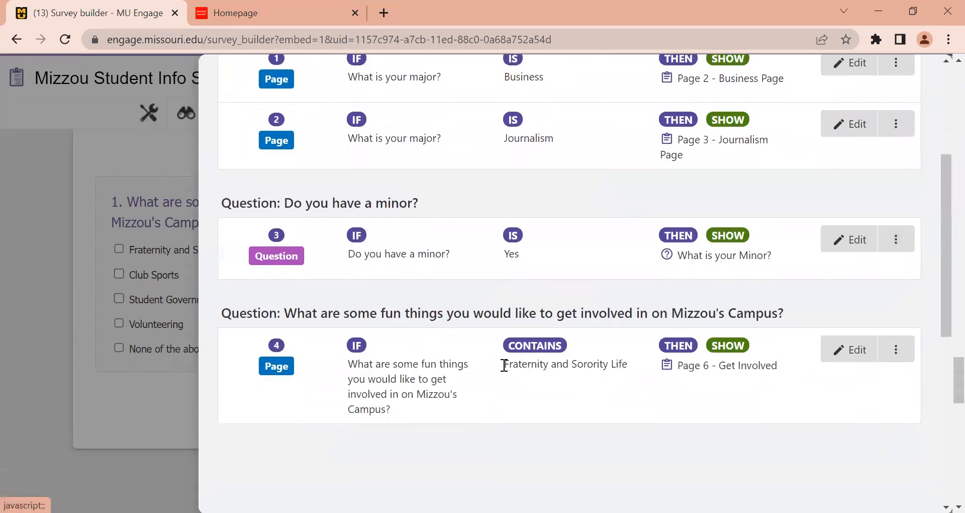
click(181, 297)
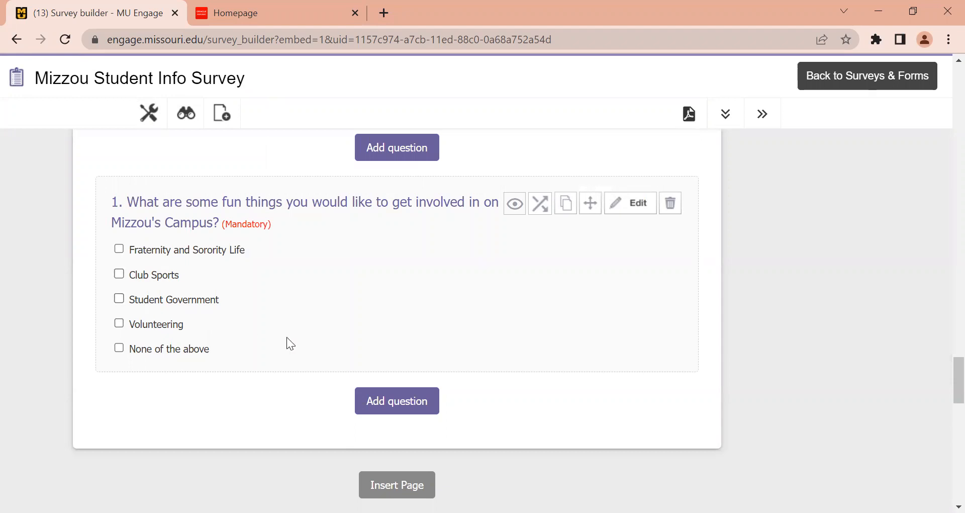
Review the closing Page 7 - Thanks! and the survey's preceding pages back to Page 1
scroll(287, 337, down, 14)
scroll(287, 337, down, 5)
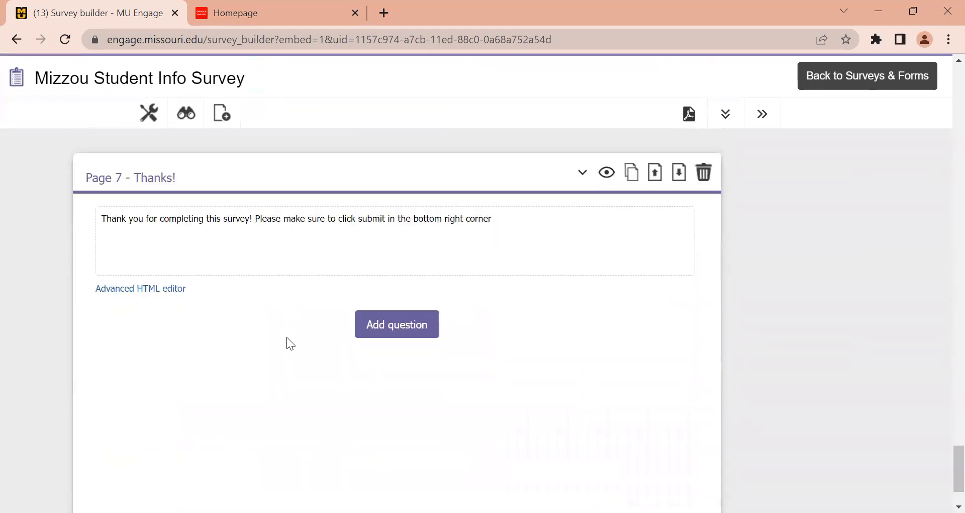
scroll(287, 337, up, 1)
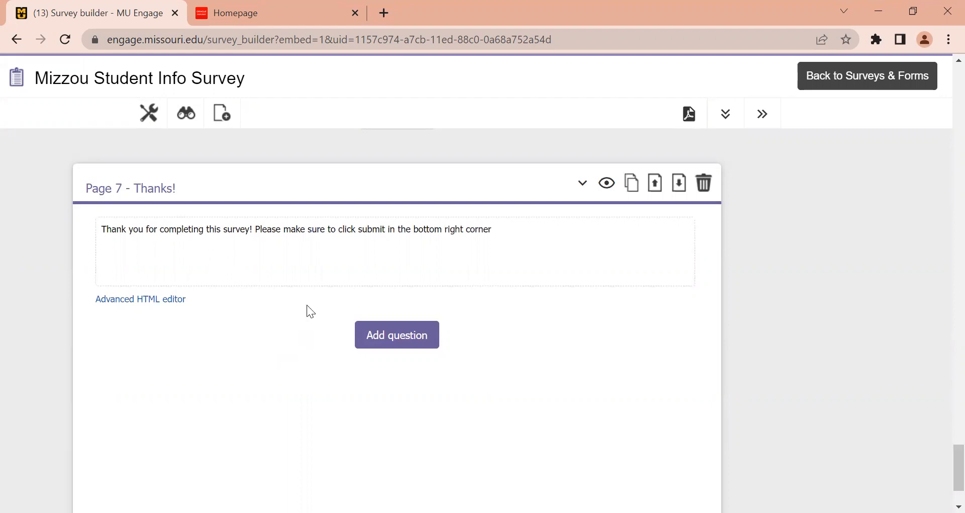
scroll(307, 305, down, 2)
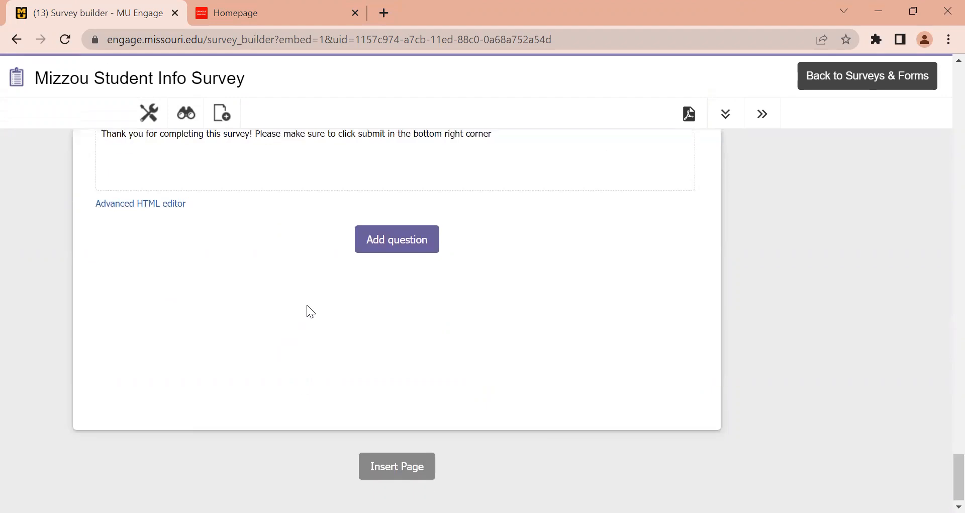
scroll(307, 306, up, 3)
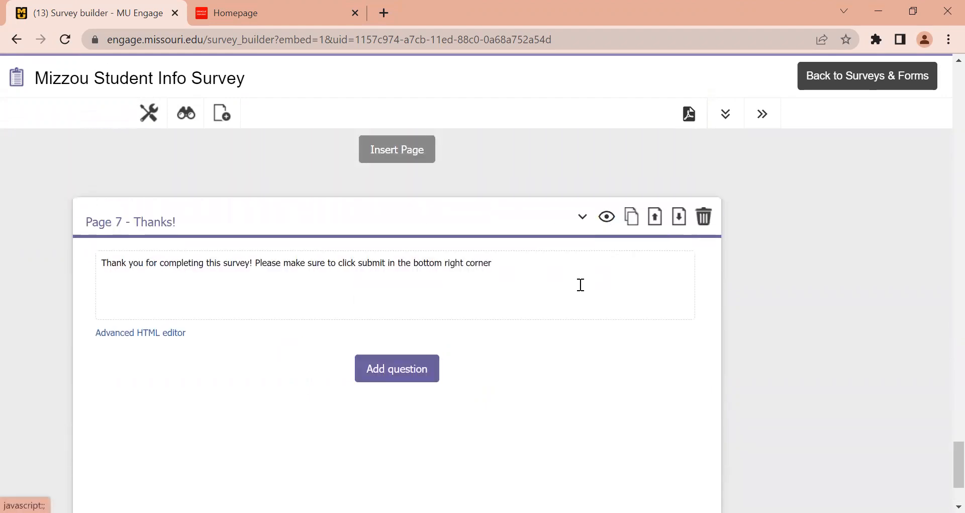
scroll(541, 317, up, 15)
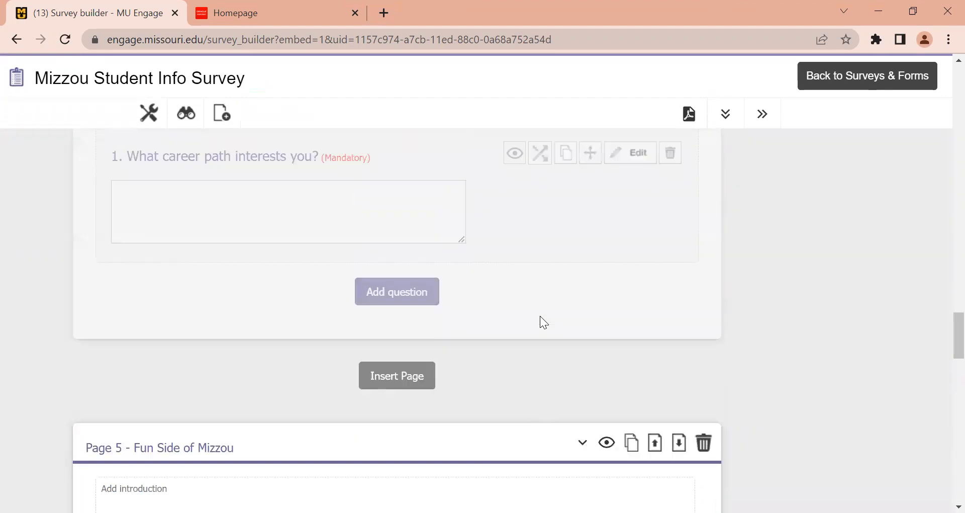
scroll(540, 315, up, 8)
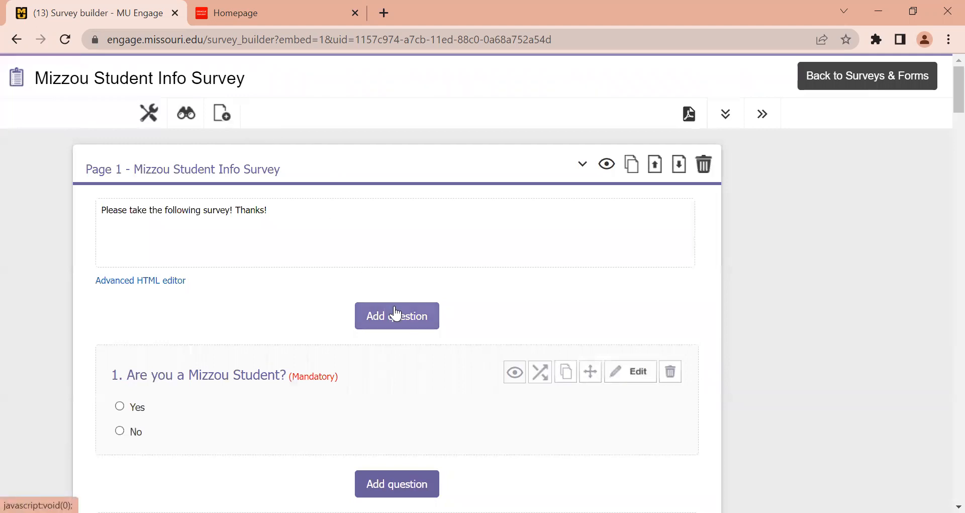
scroll(396, 314, down, 3)
scroll(396, 314, up, 3)
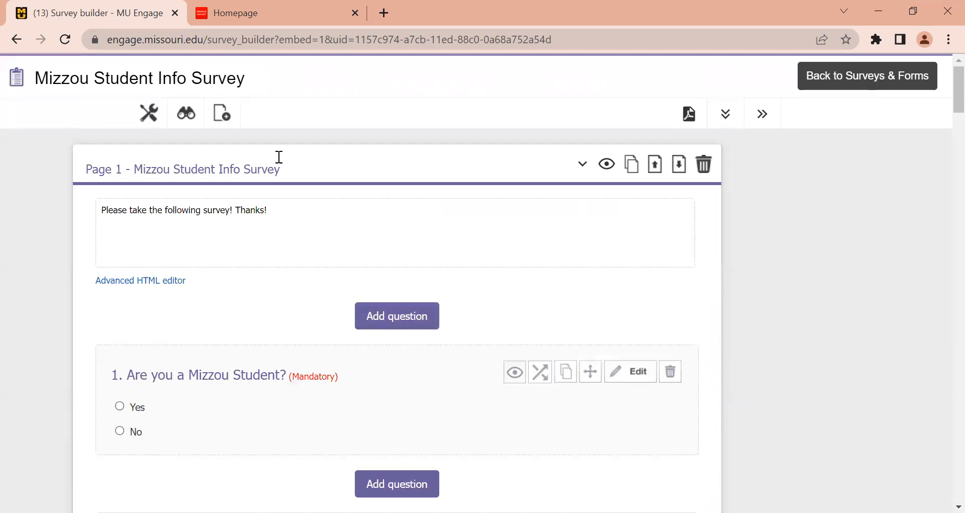
Preview the survey and complete its first page with Mizzou student No, major Business, minor Yes and "PR" as the minor
click(186, 116)
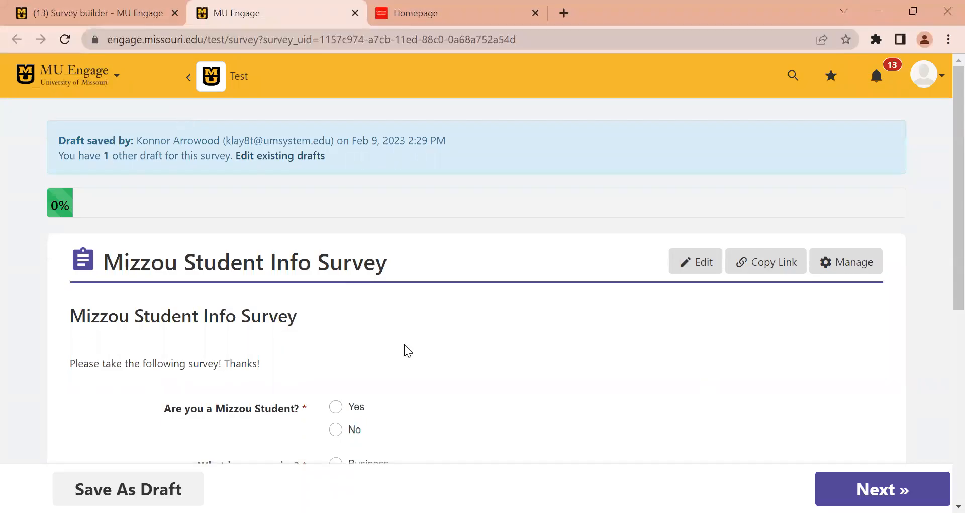
scroll(402, 349, down, 3)
click(336, 291)
scroll(440, 361, down, 1)
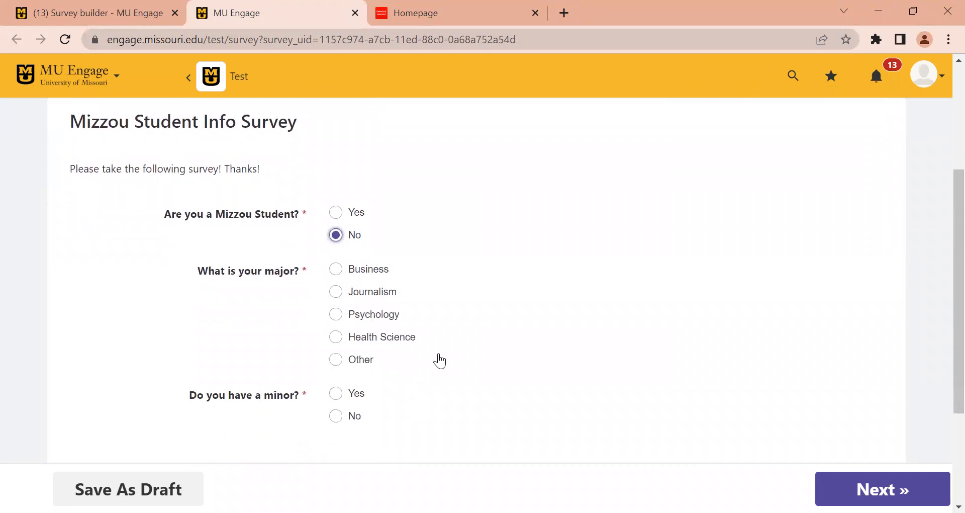
click(340, 272)
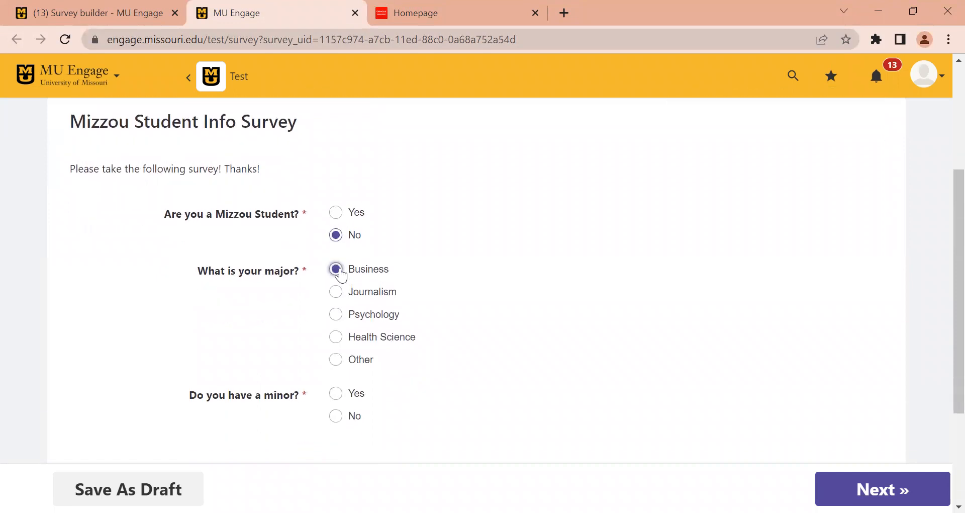
click(338, 398)
scroll(416, 405, down, 2)
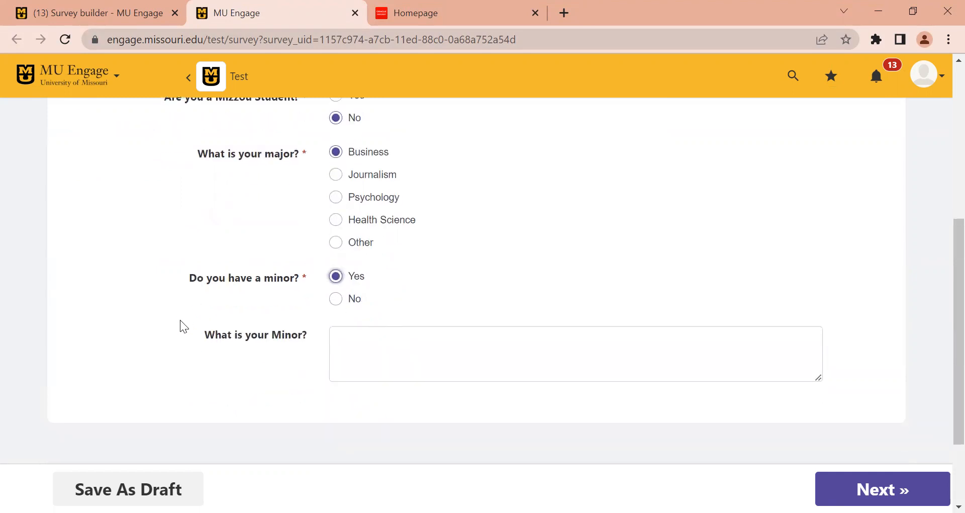
click(372, 349)
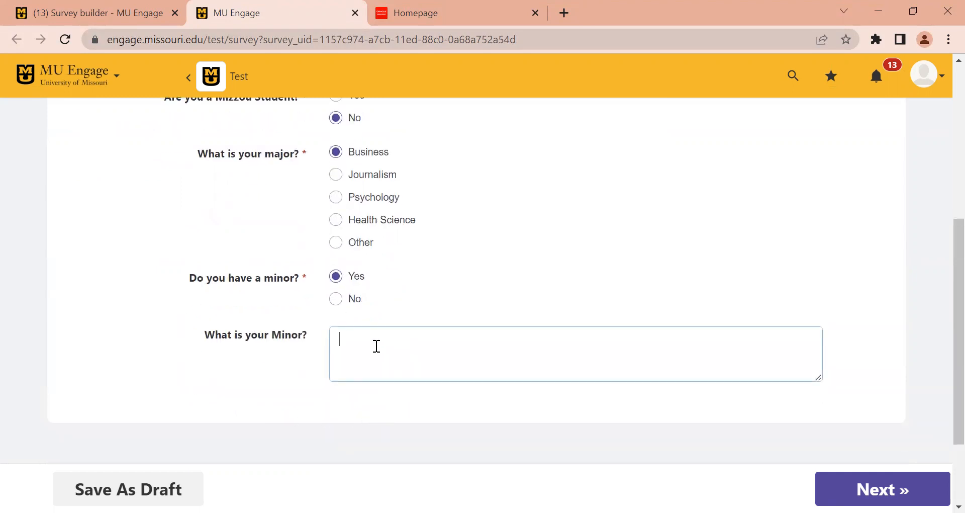
text(PR)
click(873, 486)
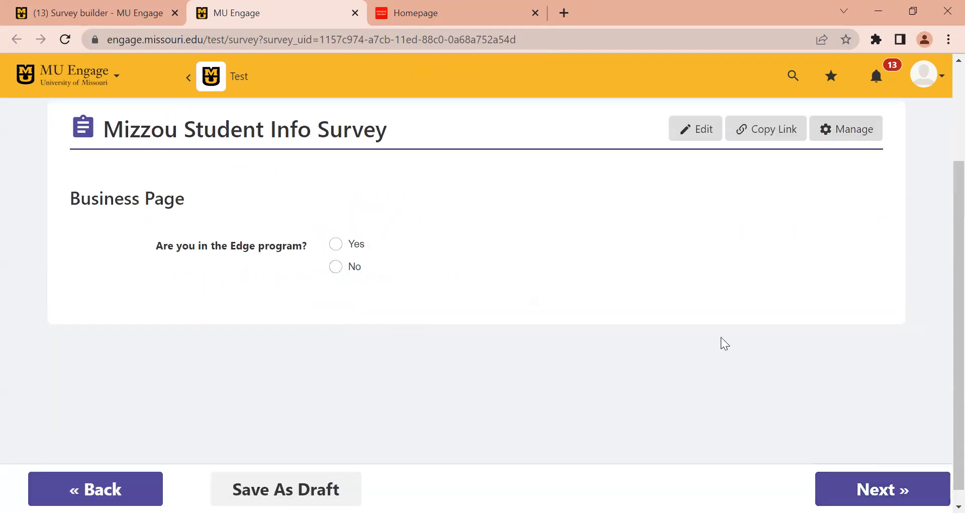
Answer No to the Edge program question, choose Fraternity and Sorority Life on the Fun Side of Mizzou page, and continue
click(338, 270)
click(883, 489)
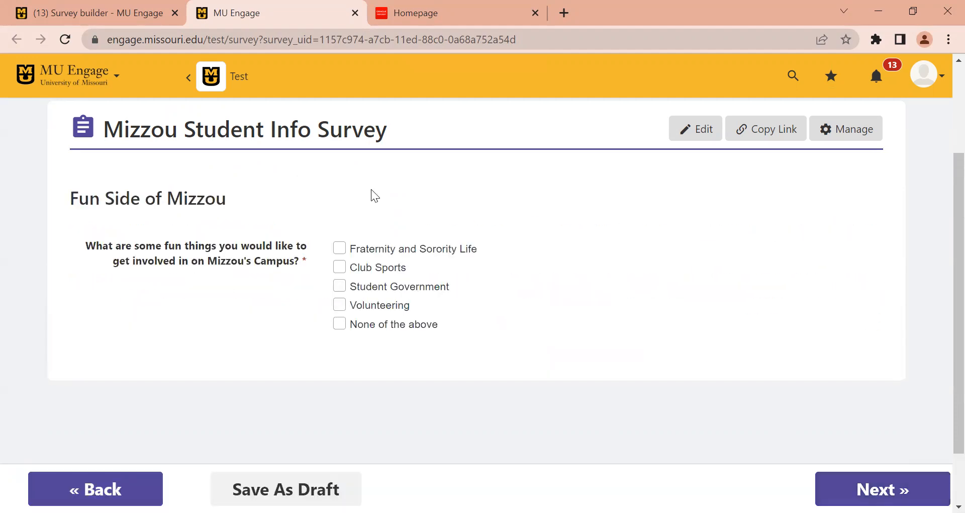
click(339, 247)
click(883, 489)
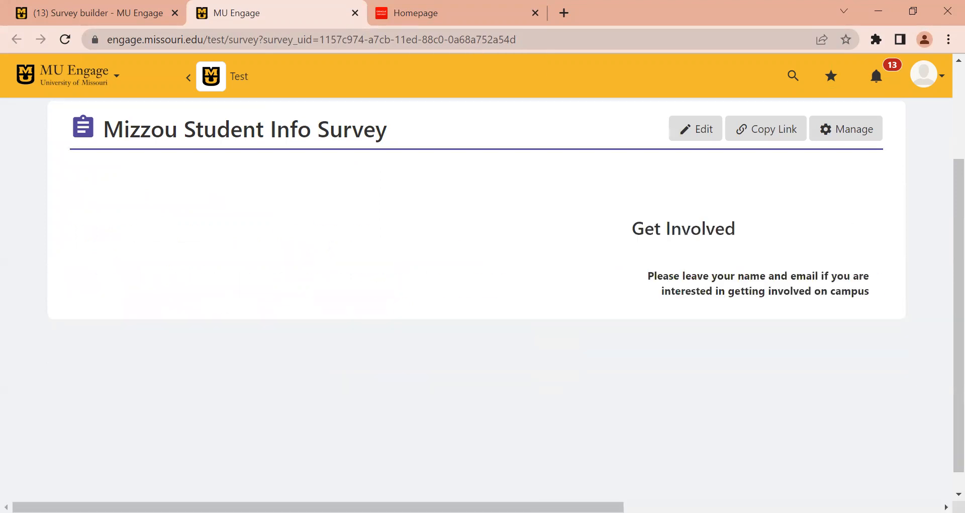
Enter the respondent's name on the Get Involved page, submit the survey and go to the home page
click(390, 259)
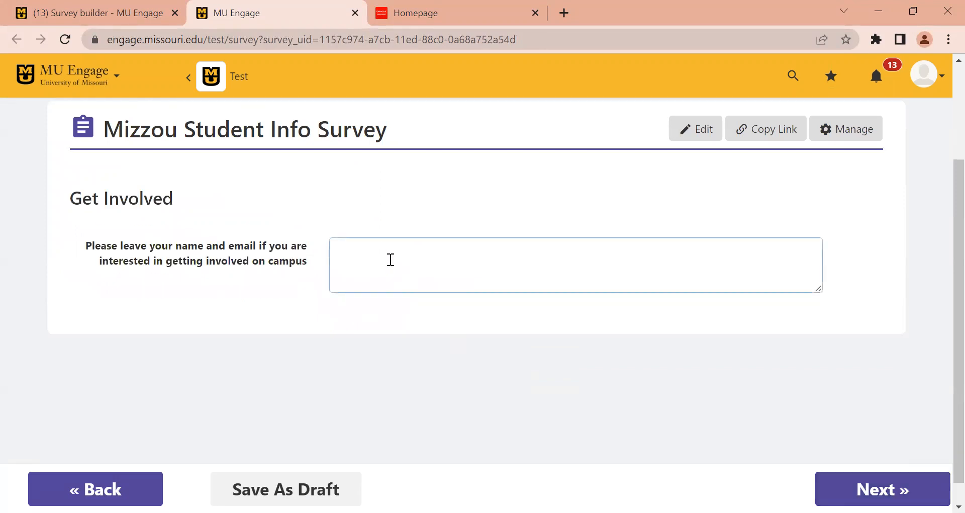
text(Truman Tiger)
click(882, 488)
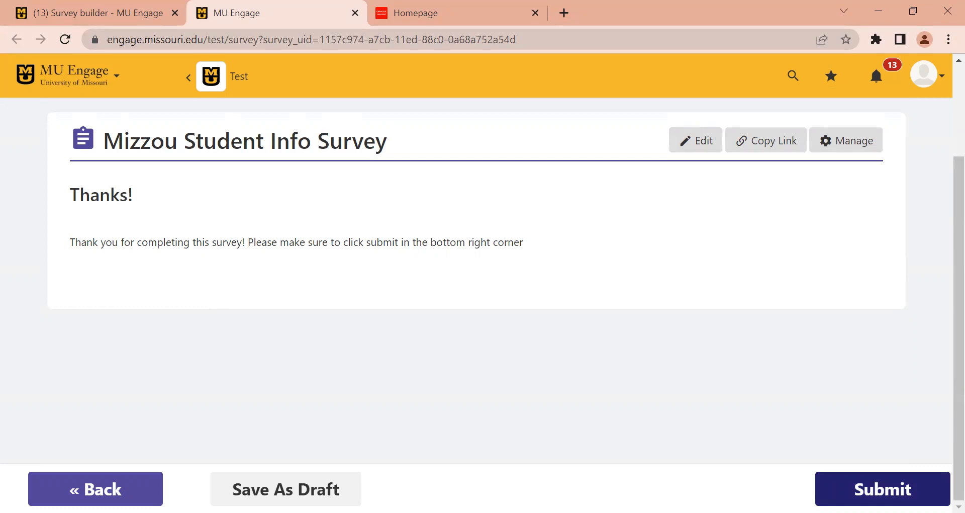
click(945, 488)
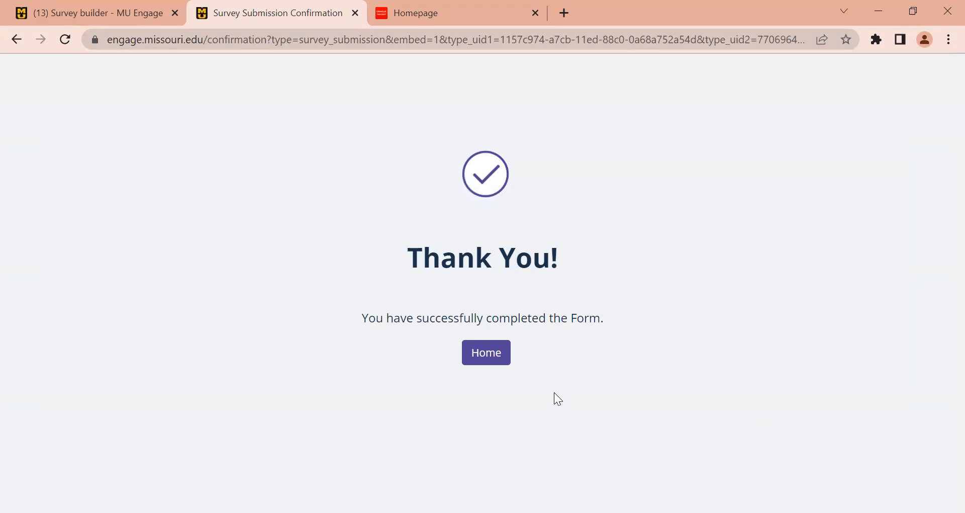
click(491, 353)
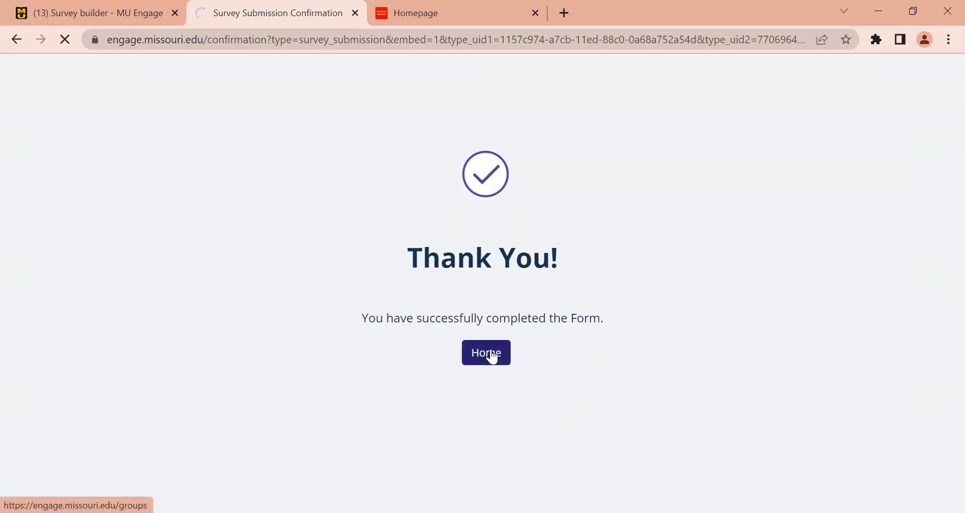